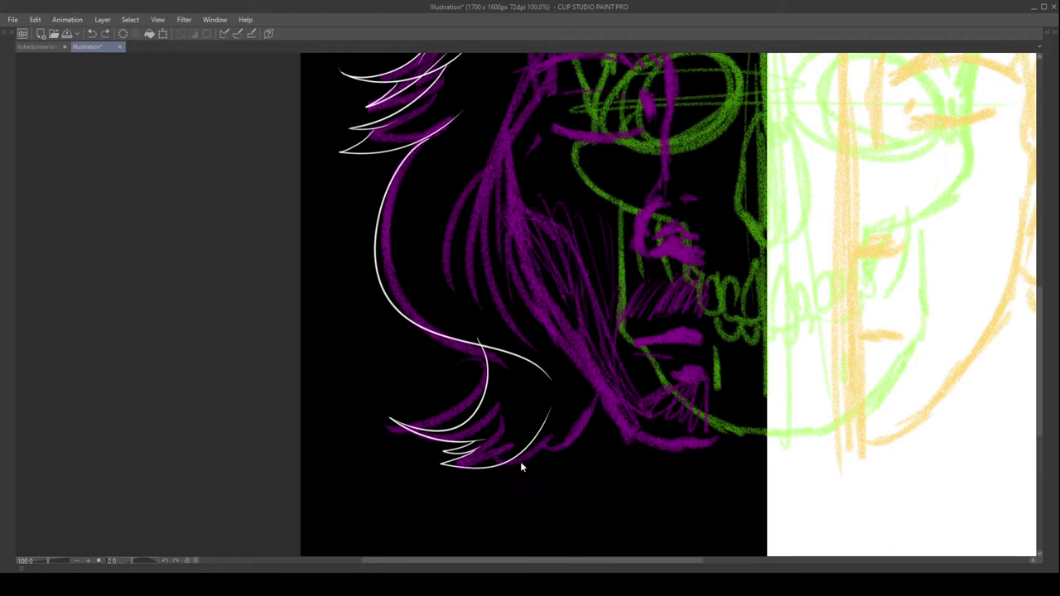
Add curved white flyaway strands along the top and outer edge of the hair outline.
{"action": "scroll", "coordinate": [522, 468], "scroll_direction": "up", "scroll_amount": 10}
{"action": "left_click_drag", "start_coordinate": [615, 145], "coordinate": [691, 242]}
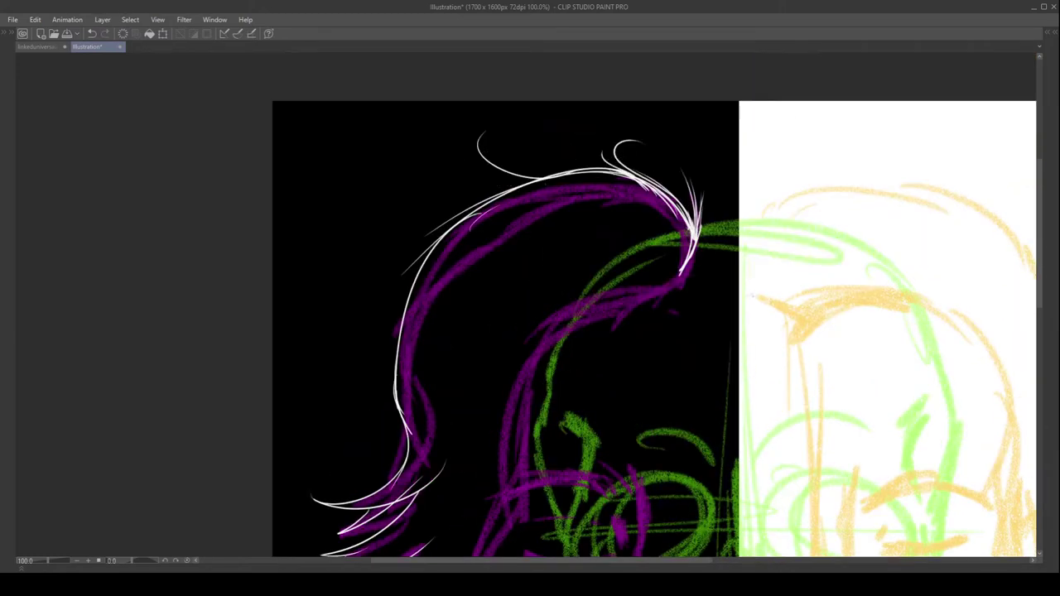
{"action": "mouse_move", "coordinate": [485, 235]}
{"action": "left_mouse_down"}
{"action": "mouse_move", "coordinate": [564, 165]}
{"action": "mouse_move", "coordinate": [468, 274]}
{"action": "left_mouse_up"}
{"action": "key", "text": "ctrl+z"}
{"action": "mouse_move", "coordinate": [530, 170]}
{"action": "left_mouse_down"}
{"action": "mouse_move", "coordinate": [467, 294]}
{"action": "mouse_move", "coordinate": [497, 327]}
{"action": "left_mouse_up"}
{"action": "left_click_drag", "start_coordinate": [497, 326], "coordinate": [511, 309]}
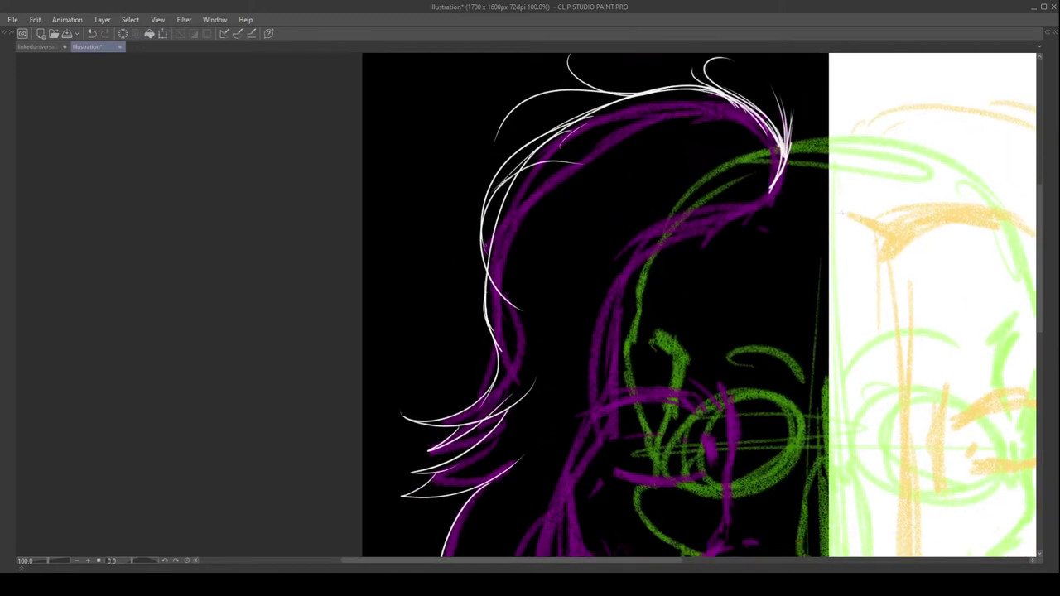
Draw a straight vertical white line from the hair parting down to the chin, and trace the cheek contour to the jaw.
{"action": "scroll", "coordinate": [569, 208], "scroll_direction": "down", "scroll_amount": 4}
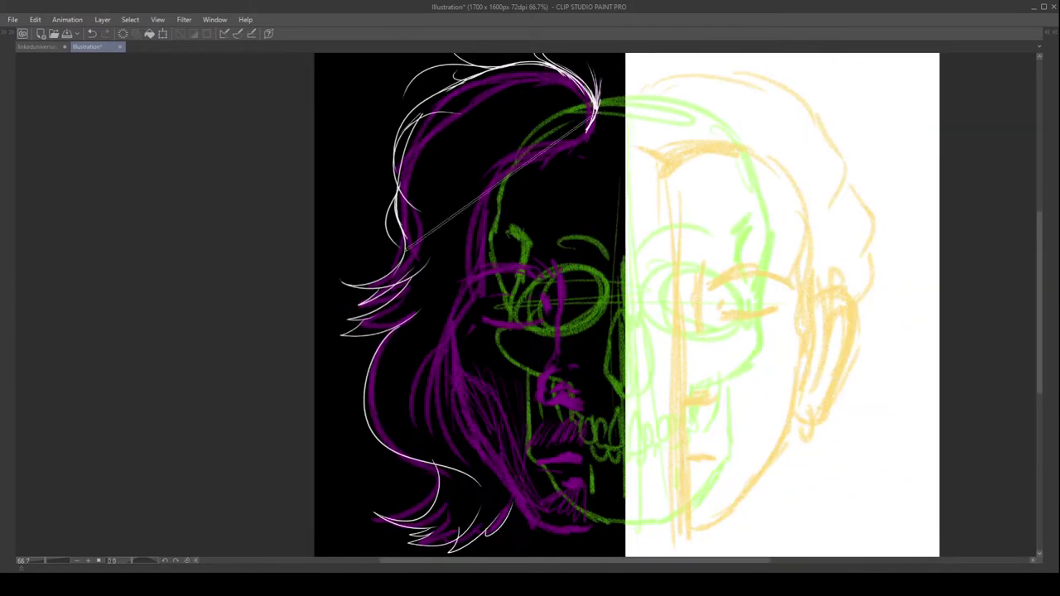
{"action": "left_click_drag", "start_coordinate": [593, 125], "coordinate": [593, 532]}
{"action": "scroll", "coordinate": [625, 307], "scroll_direction": "down", "scroll_amount": 2}
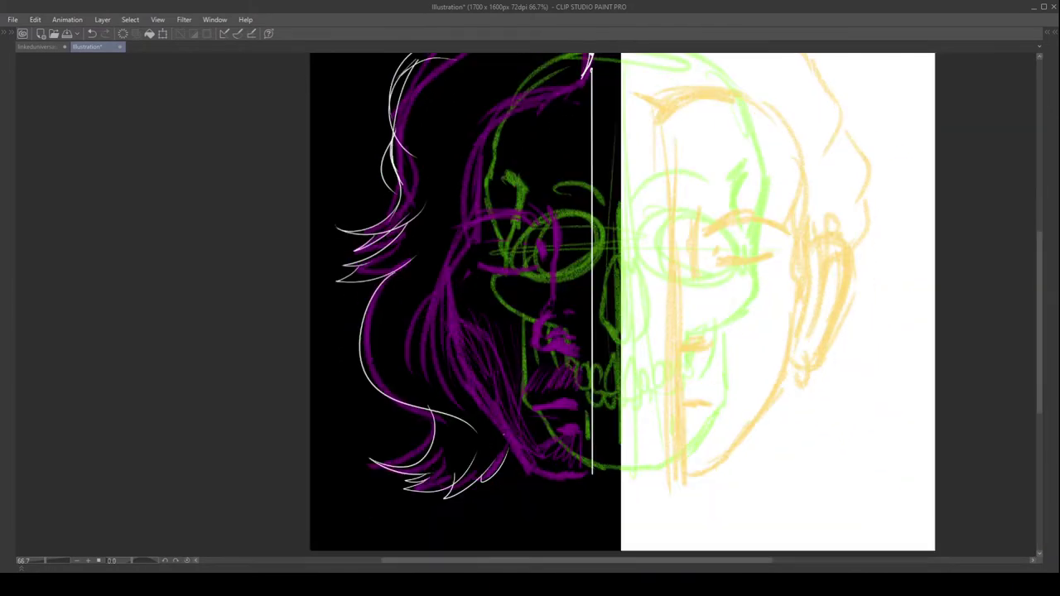
{"action": "left_click_drag", "start_coordinate": [580, 248], "coordinate": [589, 333]}
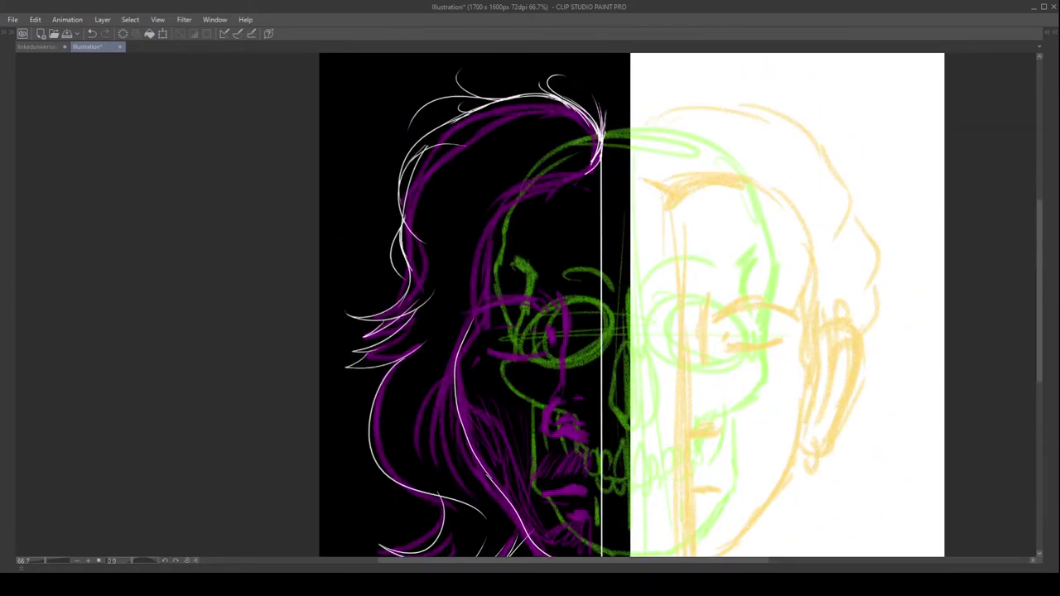
Trace the inner hairline in white from the parting across the forehead and down to the cheek.
{"action": "left_click_drag", "start_coordinate": [596, 169], "coordinate": [481, 341]}
{"action": "scroll", "coordinate": [480, 342], "scroll_direction": "up", "scroll_amount": 2}
{"action": "left_click_drag", "start_coordinate": [563, 174], "coordinate": [502, 406]}
{"action": "left_click_drag", "start_coordinate": [580, 248], "coordinate": [511, 501]}
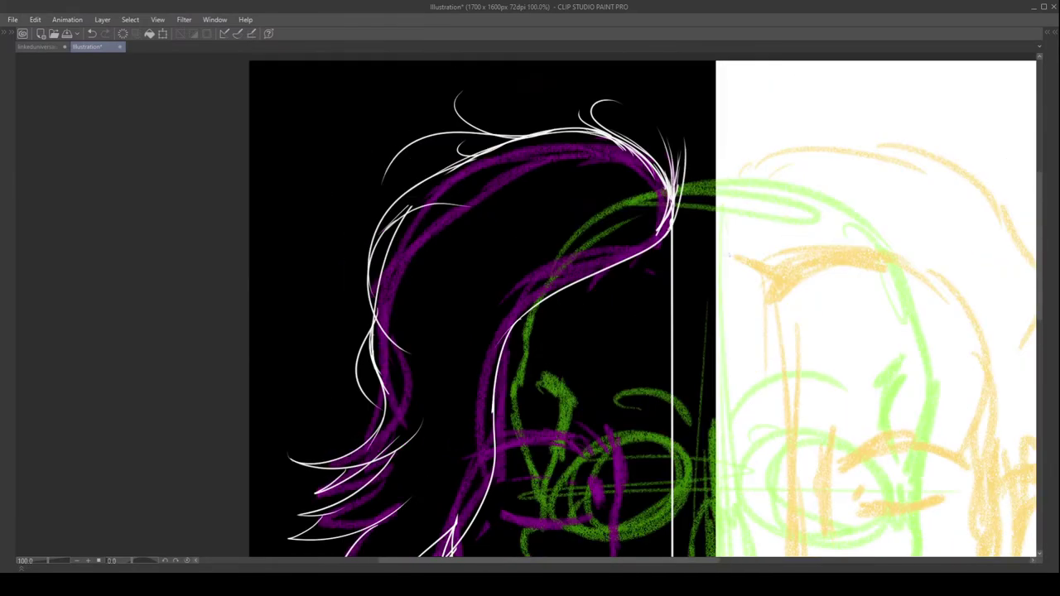
Fill the outlined hair and half-face silhouette with solid white.
{"action": "scroll", "coordinate": [698, 199], "scroll_direction": "down", "scroll_amount": 2}
{"action": "left_click_drag", "start_coordinate": [660, 428], "coordinate": [611, 372]}
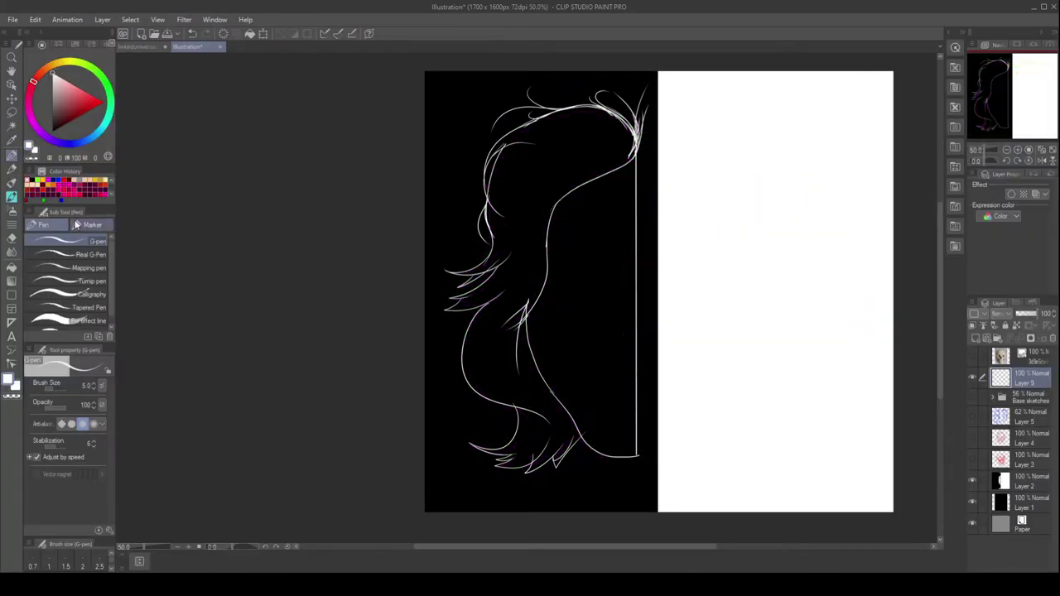
{"action": "left_click", "coordinate": [530, 308]}
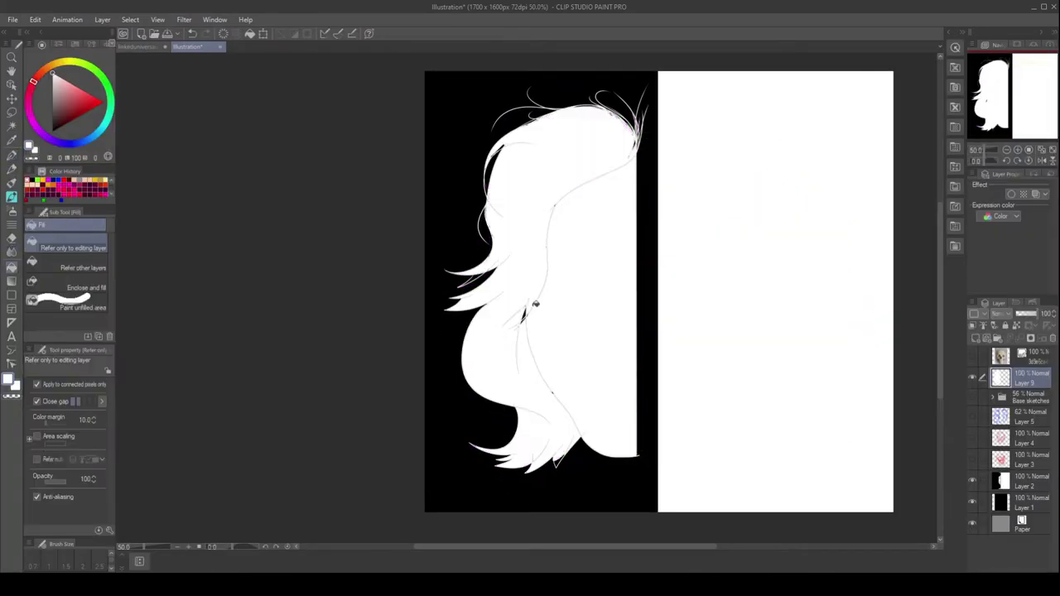
Cover the dark gaps left in the white hair tips using the G-pen at size 10.
{"action": "key", "text": "b"}
{"action": "scroll", "coordinate": [551, 293], "scroll_direction": "up", "scroll_amount": 3}
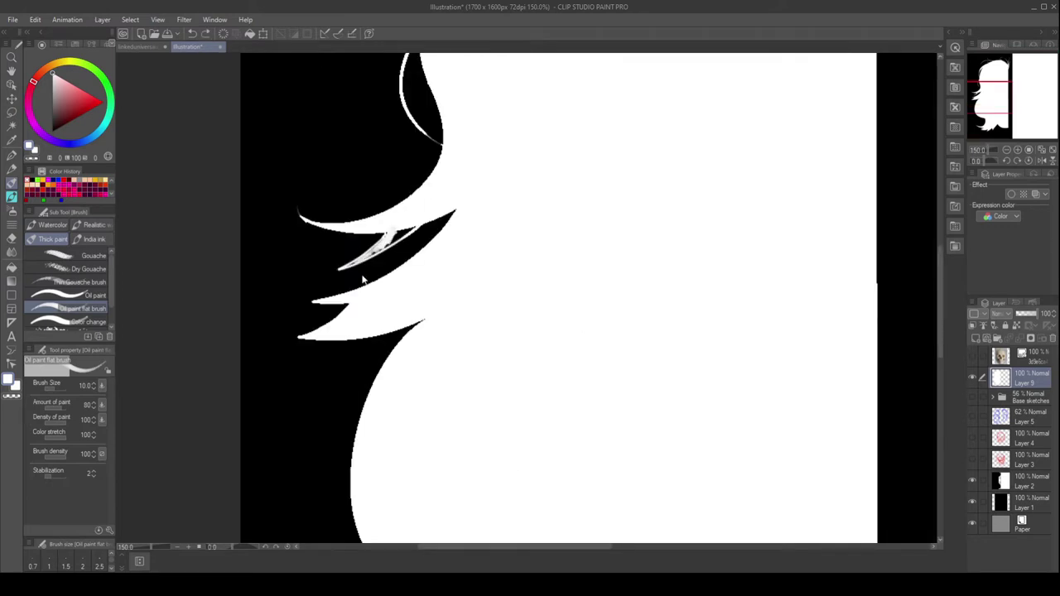
{"action": "key", "text": "p"}
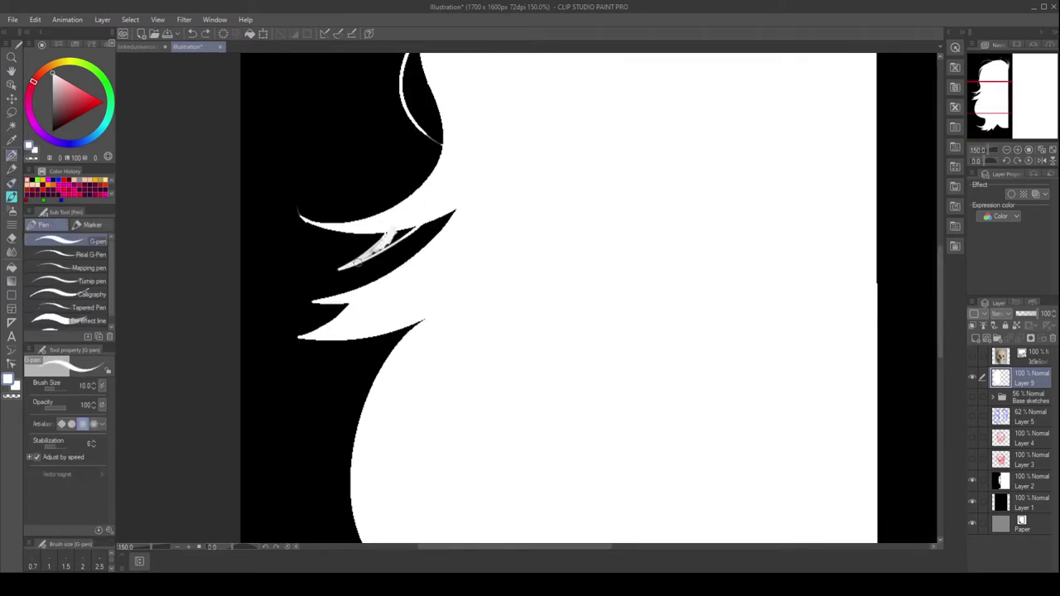
{"action": "mouse_move", "coordinate": [356, 262]}
{"action": "left_mouse_down"}
{"action": "mouse_move", "coordinate": [406, 233]}
{"action": "mouse_move", "coordinate": [379, 237]}
{"action": "left_mouse_up"}
{"action": "scroll", "coordinate": [566, 398], "scroll_direction": "down", "scroll_amount": 3}
{"action": "scroll", "coordinate": [439, 222], "scroll_direction": "up", "scroll_amount": 3}
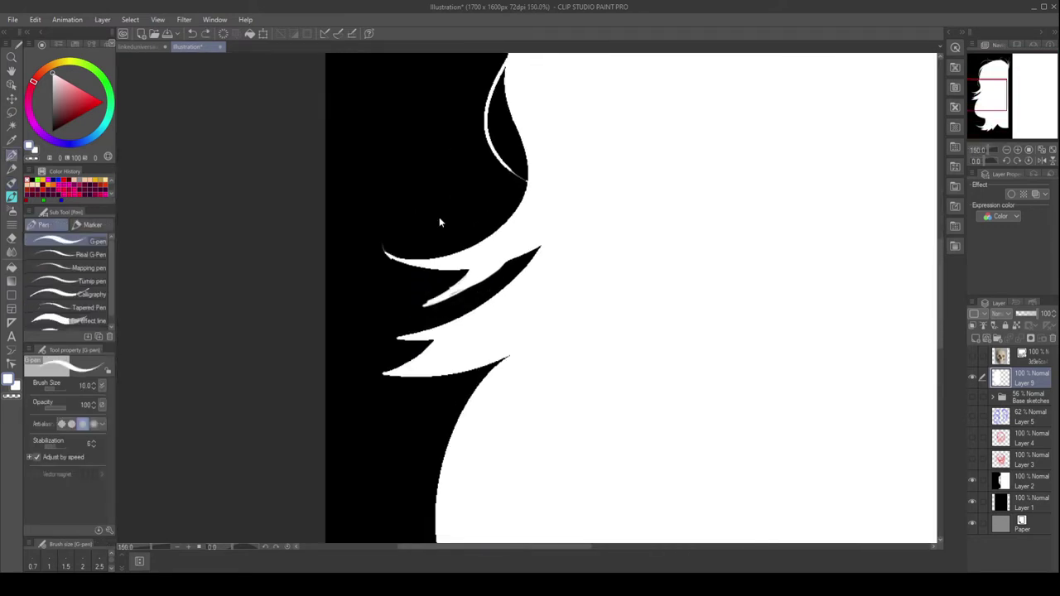
Add thin white flyaway strands around the hair silhouette with the G-pen at size 5.
{"action": "scroll", "coordinate": [461, 296], "scroll_direction": "down", "scroll_amount": 3}
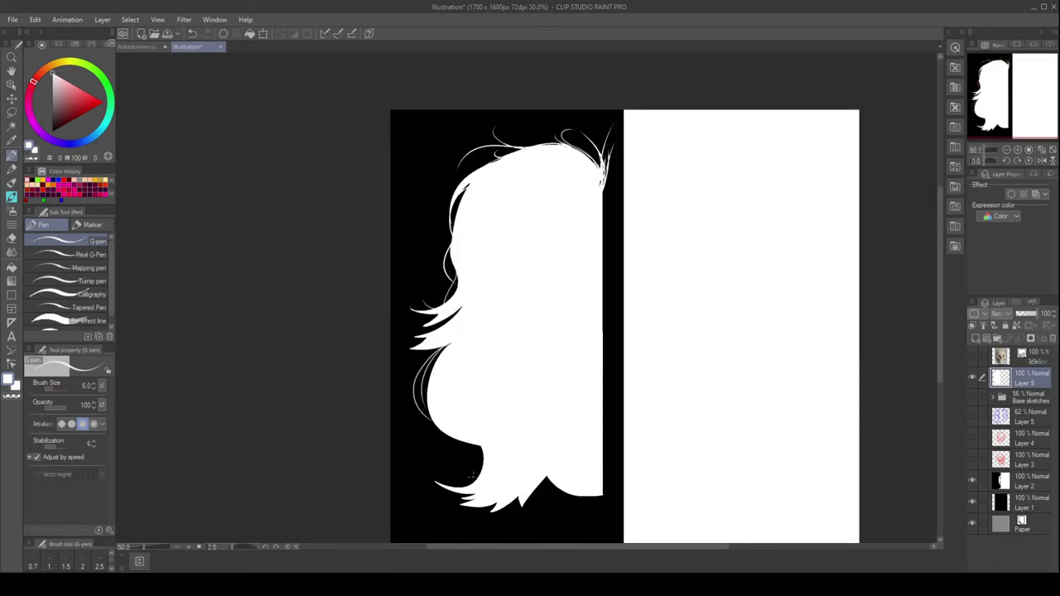
{"action": "scroll", "coordinate": [507, 165], "scroll_direction": "up", "scroll_amount": 5}
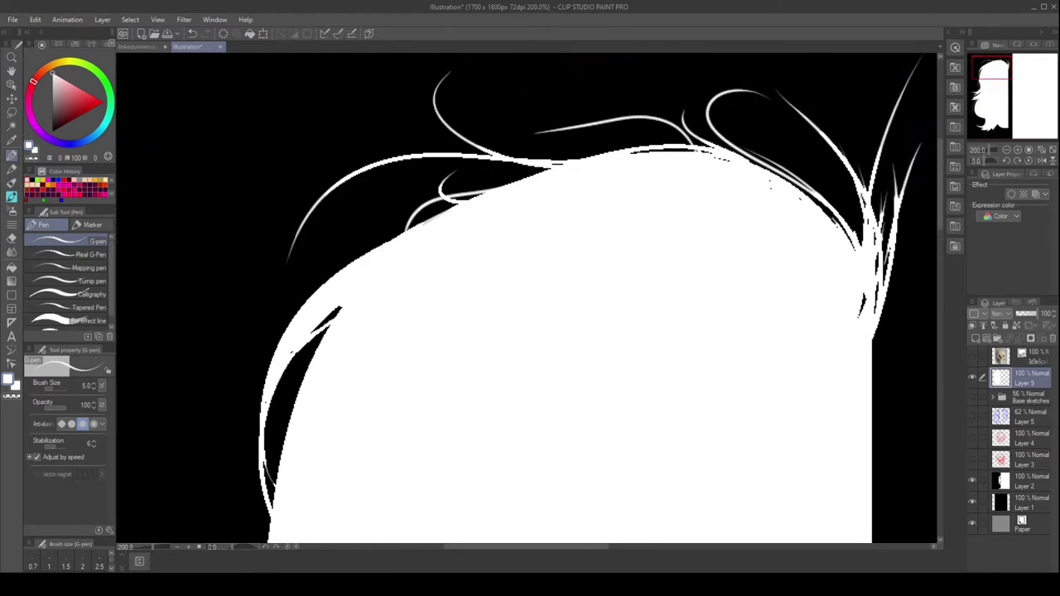
{"action": "scroll", "coordinate": [570, 201], "scroll_direction": "down", "scroll_amount": 4}
{"action": "scroll", "coordinate": [483, 446], "scroll_direction": "up", "scroll_amount": 1}
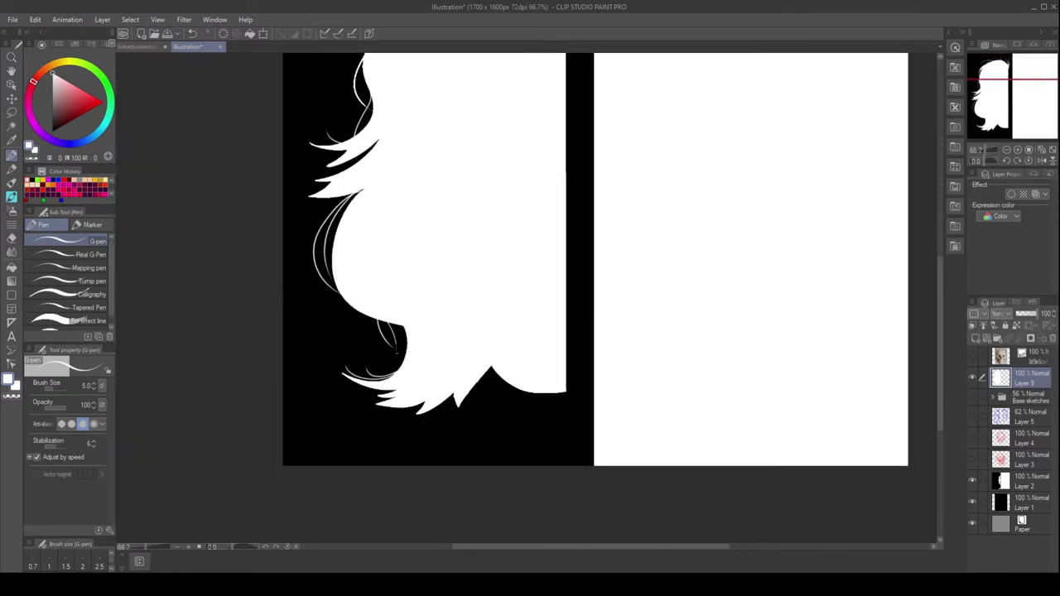
{"action": "scroll", "coordinate": [513, 189], "scroll_direction": "down", "scroll_amount": 2}
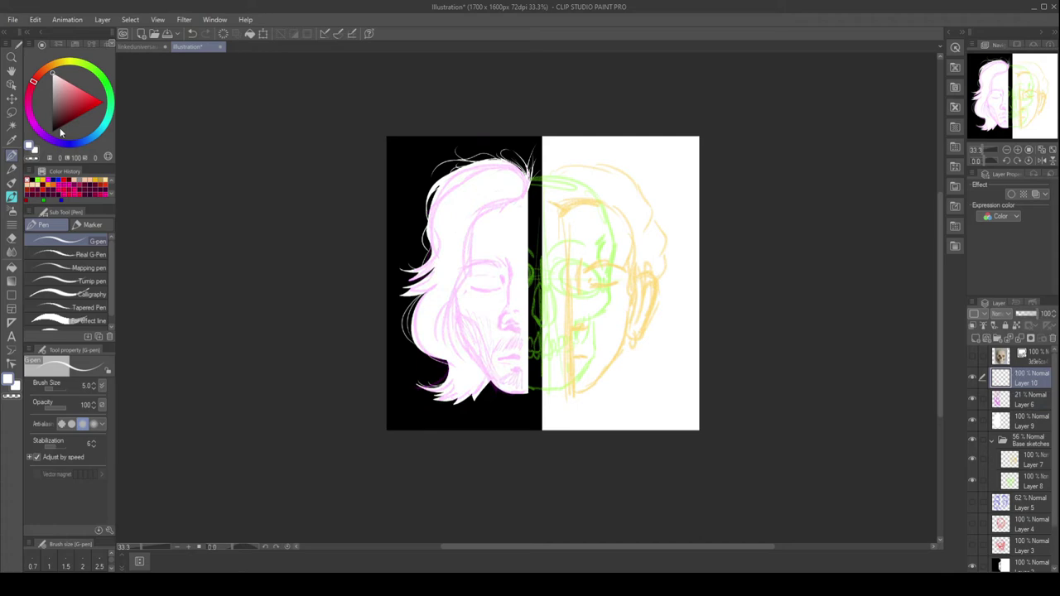
Ink the nose bridge, nostril and closed eye in black over the sketch with the G-pen at size 5.
{"action": "scroll", "coordinate": [530, 265], "scroll_direction": "up", "scroll_amount": 4}
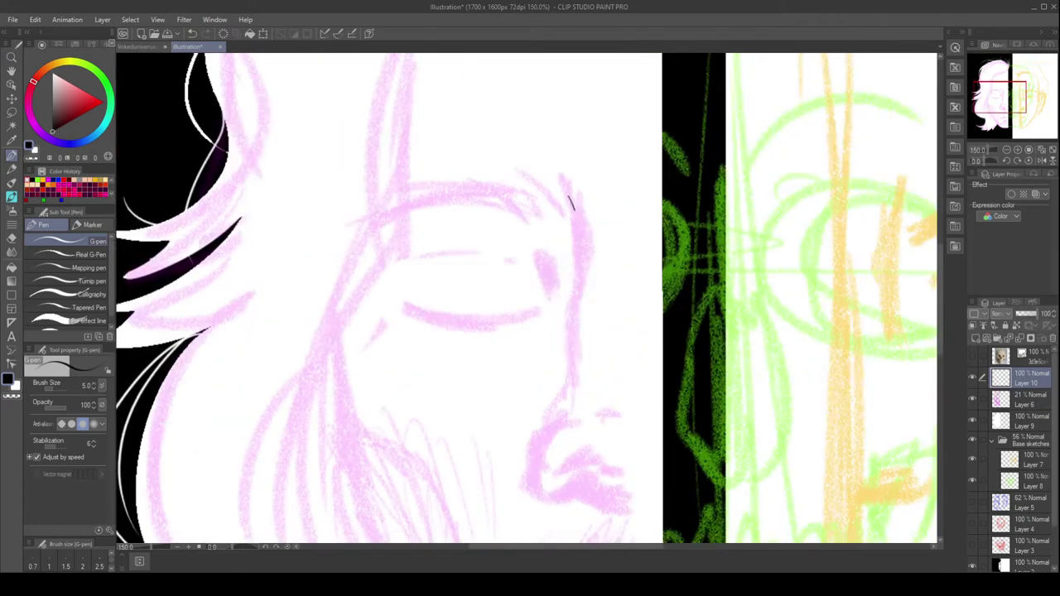
{"action": "scroll", "coordinate": [602, 261], "scroll_direction": "up", "scroll_amount": 3}
{"action": "mouse_move", "coordinate": [556, 303]}
{"action": "left_mouse_down"}
{"action": "mouse_move", "coordinate": [397, 300]}
{"action": "mouse_move", "coordinate": [477, 250]}
{"action": "left_mouse_up"}
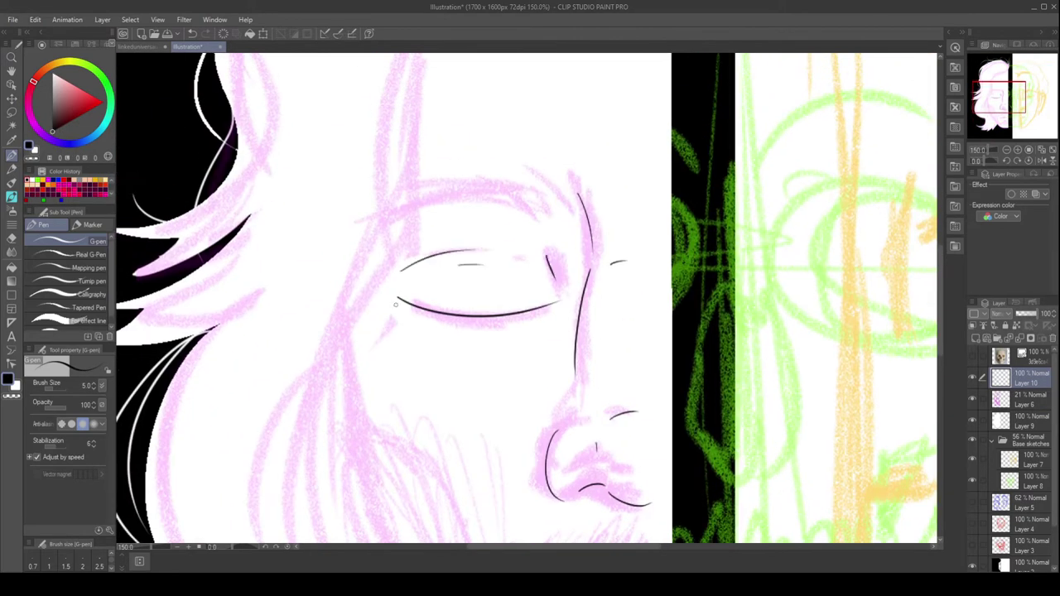
Enlarge the pen to size 8 and thicken the lash line of the closed eye in black.
{"action": "key", "text": "bracketright"}
{"action": "key", "text": "bracketright"}
{"action": "key", "text": "bracketright"}
{"action": "mouse_move", "coordinate": [394, 297]}
{"action": "left_mouse_down"}
{"action": "mouse_move", "coordinate": [471, 317]}
{"action": "mouse_move", "coordinate": [543, 308]}
{"action": "left_mouse_up"}
{"action": "mouse_move", "coordinate": [422, 315]}
{"action": "left_mouse_down"}
{"action": "mouse_move", "coordinate": [560, 302]}
{"action": "mouse_move", "coordinate": [559, 313]}
{"action": "left_mouse_up"}
Outline the eyebrow's arch in black and add hair strokes from its inner end.
{"action": "left_click_drag", "start_coordinate": [583, 241], "coordinate": [549, 199]}
{"action": "mouse_move", "coordinate": [428, 242]}
{"action": "left_mouse_down"}
{"action": "mouse_move", "coordinate": [584, 229]}
{"action": "mouse_move", "coordinate": [573, 205]}
{"action": "left_mouse_up"}
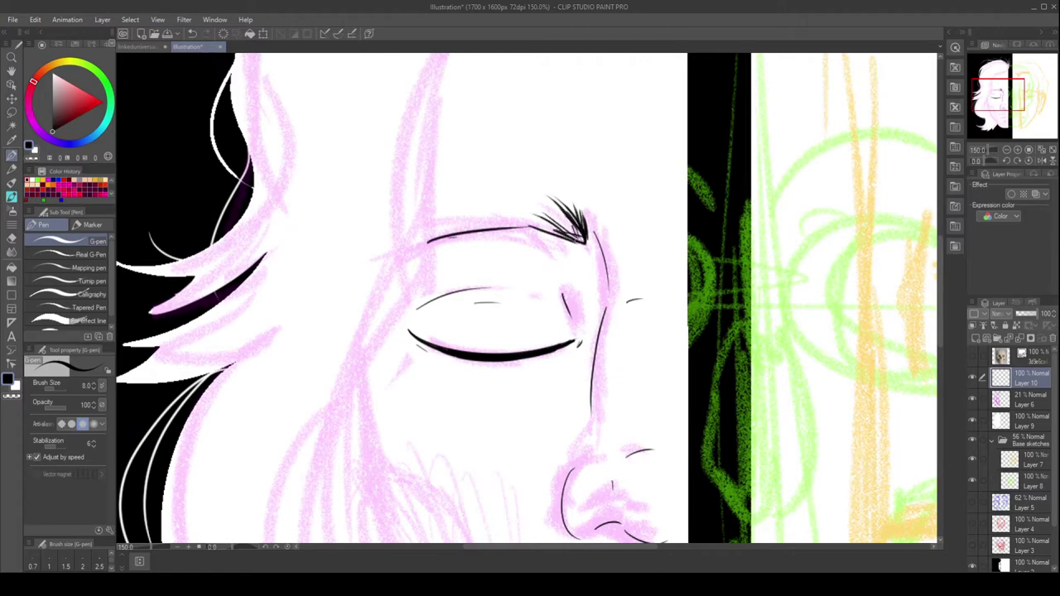
{"action": "mouse_move", "coordinate": [581, 244]}
{"action": "left_mouse_down"}
{"action": "mouse_move", "coordinate": [545, 202]}
{"action": "mouse_move", "coordinate": [464, 207]}
{"action": "mouse_move", "coordinate": [431, 273]}
{"action": "left_mouse_up"}
{"action": "left_click_drag", "start_coordinate": [451, 257], "coordinate": [444, 343]}
{"action": "left_click_drag", "start_coordinate": [439, 286], "coordinate": [472, 389]}
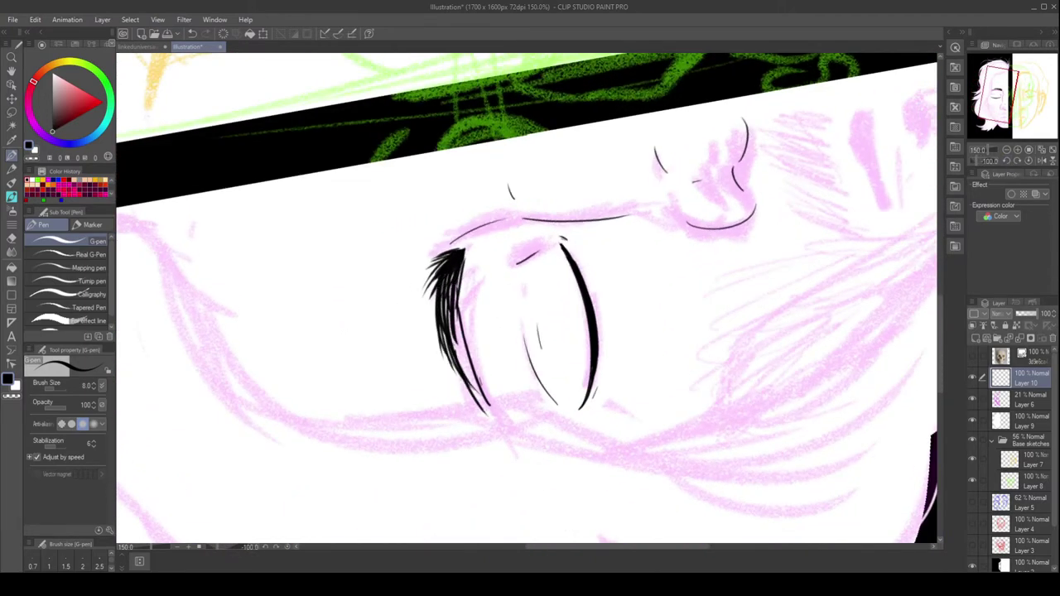
Fill the eyebrow out with dense black hair strokes along its whole length.
{"action": "left_click_drag", "start_coordinate": [453, 315], "coordinate": [497, 414]}
{"action": "left_click_drag", "start_coordinate": [443, 246], "coordinate": [426, 325]}
{"action": "left_click_drag", "start_coordinate": [435, 278], "coordinate": [437, 338]}
{"action": "left_click_drag", "start_coordinate": [464, 275], "coordinate": [492, 412]}
{"action": "left_click_drag", "start_coordinate": [472, 227], "coordinate": [461, 257]}
{"action": "key", "text": "ctrl+z"}
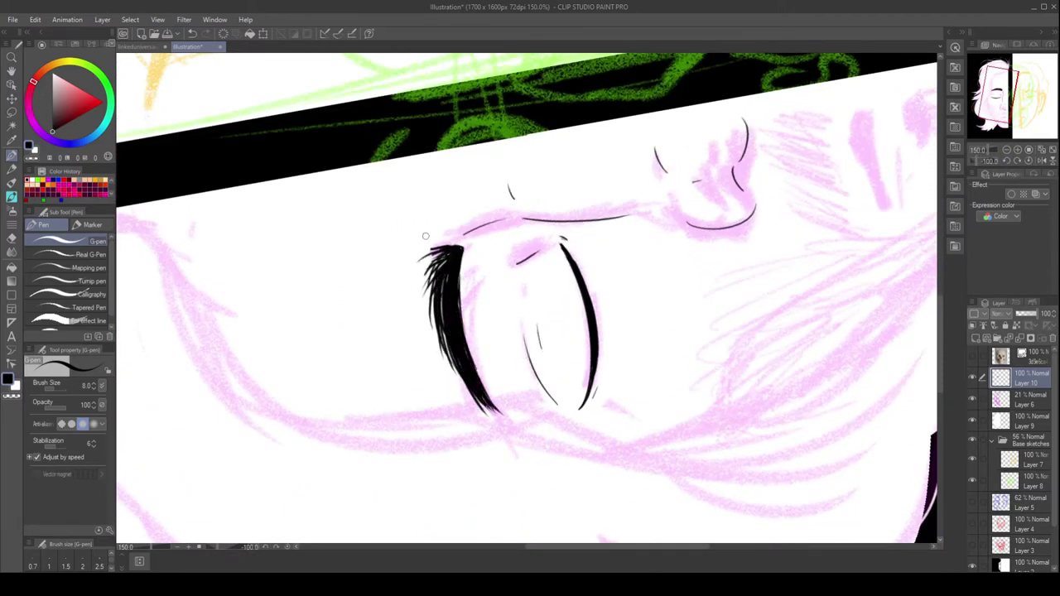
Cut fine white hair strokes into the black eyebrow and return to black as the drawing colour.
{"action": "key", "text": "x"}
{"action": "left_click_drag", "start_coordinate": [450, 311], "coordinate": [454, 333]}
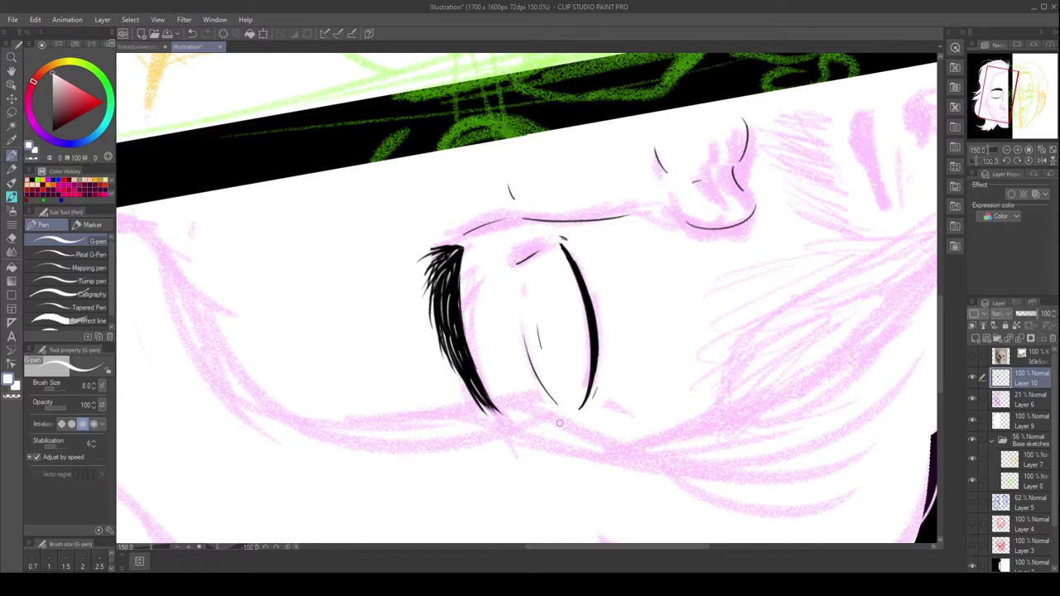
{"action": "key", "text": "x"}
Ink the hairline, the lock framing the face and the jaw contour in black.
{"action": "scroll", "coordinate": [530, 299], "scroll_direction": "down", "scroll_amount": 5}
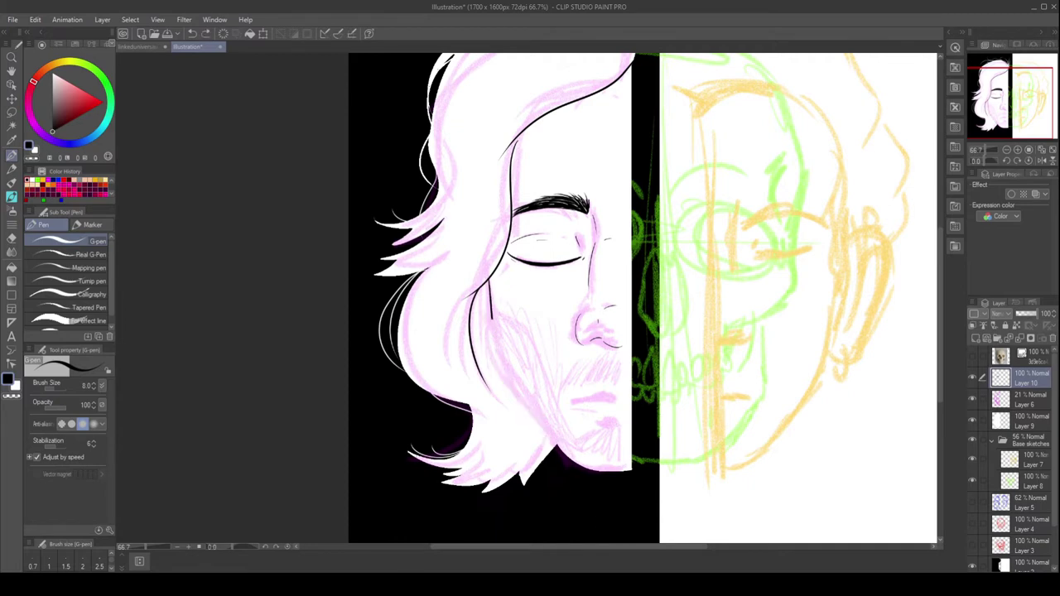
{"action": "scroll", "coordinate": [530, 298], "scroll_direction": "up", "scroll_amount": 3}
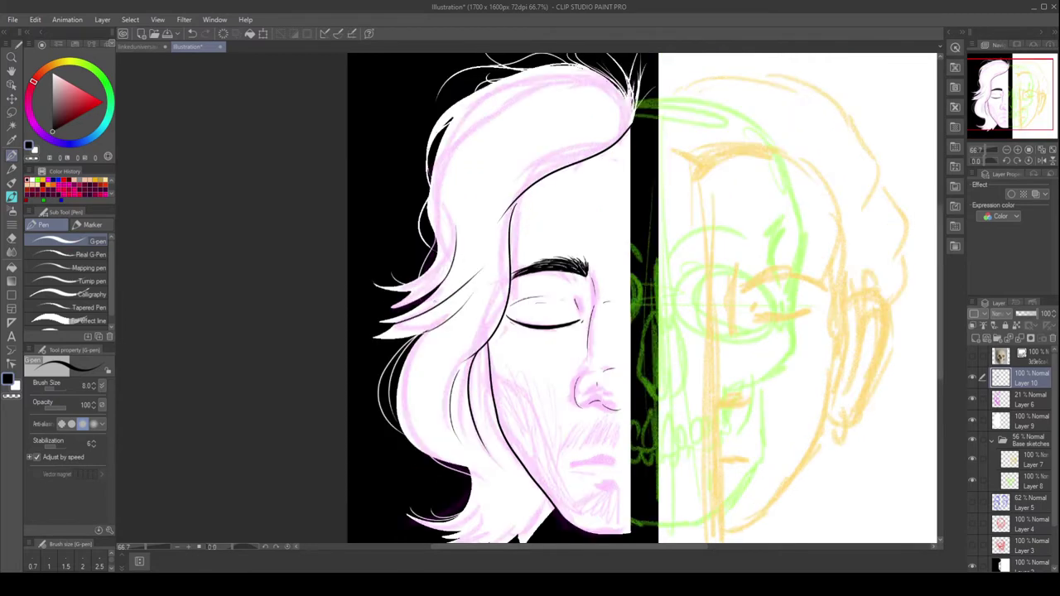
{"action": "scroll", "coordinate": [642, 298], "scroll_direction": "up", "scroll_amount": 2}
{"action": "scroll", "coordinate": [642, 298], "scroll_direction": "down", "scroll_amount": 3}
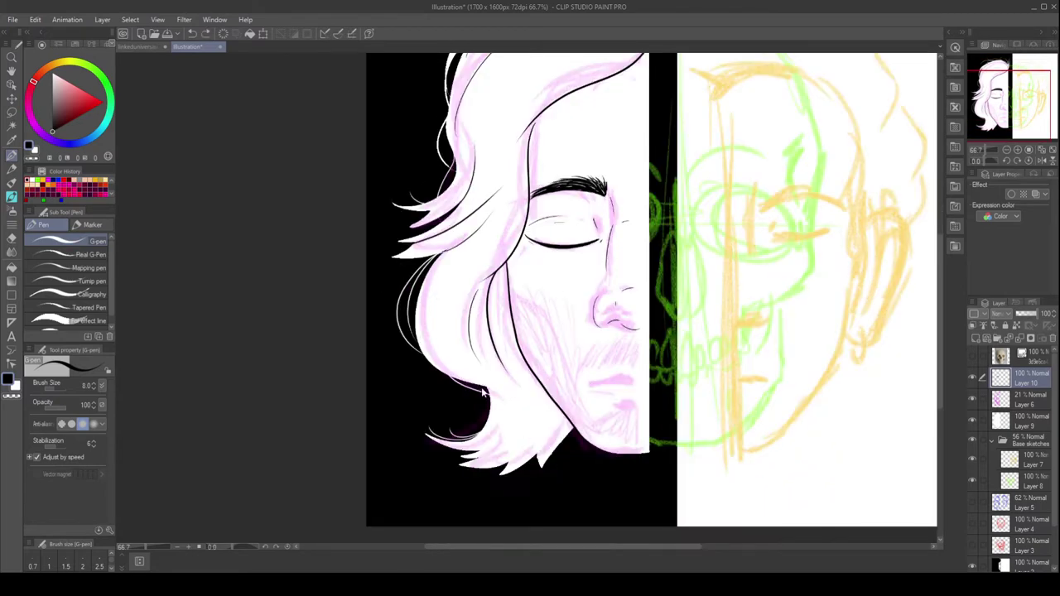
Draw thin black strand lines through the lower locks and the upper mass of hair.
{"action": "left_click_drag", "start_coordinate": [483, 392], "coordinate": [507, 423]}
{"action": "left_click_drag", "start_coordinate": [522, 391], "coordinate": [530, 448]}
{"action": "left_click_drag", "start_coordinate": [542, 398], "coordinate": [548, 450]}
{"action": "scroll", "coordinate": [652, 298], "scroll_direction": "up", "scroll_amount": 3}
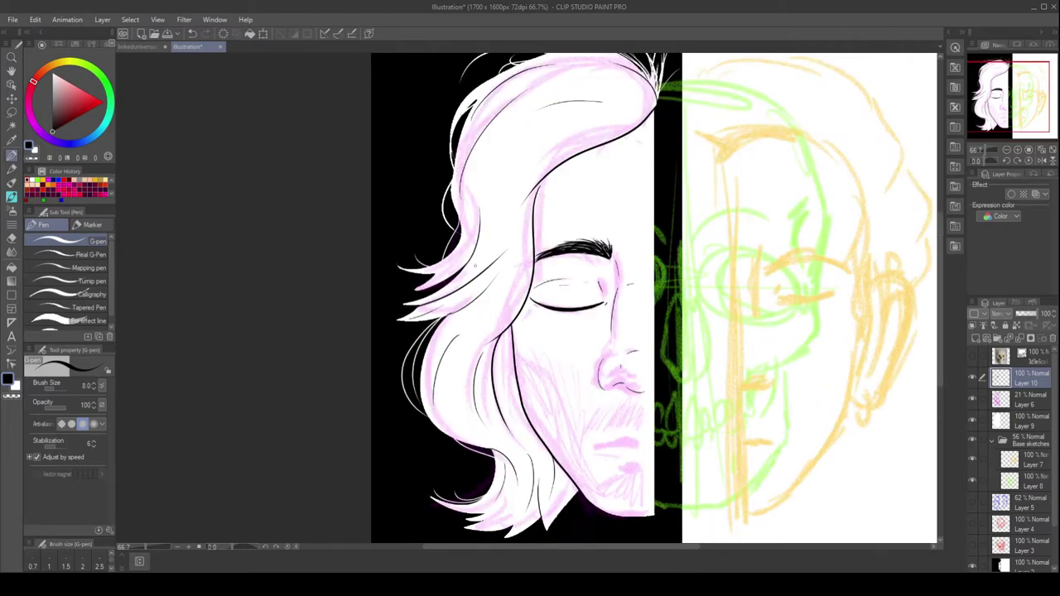
{"action": "scroll", "coordinate": [602, 130], "scroll_direction": "up", "scroll_amount": 2}
Ink the mouth line in black and redraw the nostril and nose base with a heavier stroke.
{"action": "scroll", "coordinate": [496, 331], "scroll_direction": "up", "scroll_amount": 3}
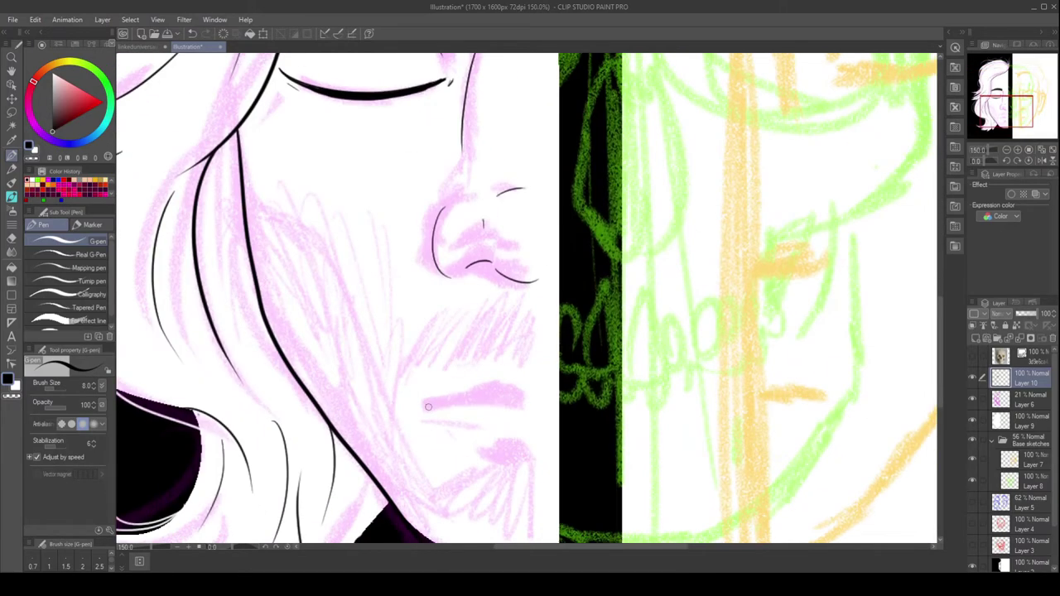
{"action": "left_click_drag", "start_coordinate": [424, 408], "coordinate": [507, 392]}
{"action": "left_click_drag", "start_coordinate": [495, 262], "coordinate": [535, 279]}
{"action": "key", "text": "ctrl+z"}
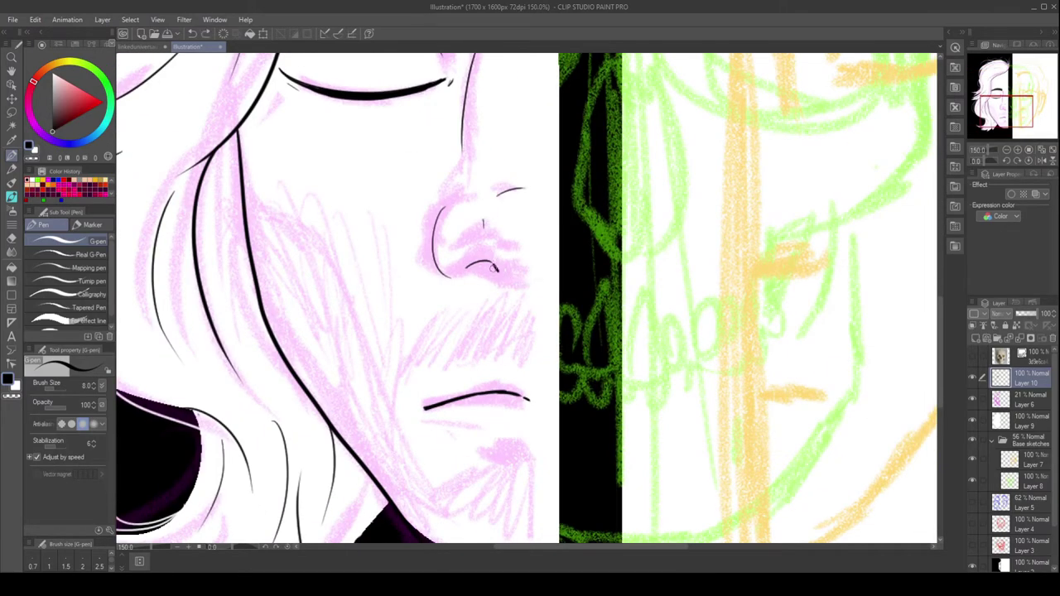
{"action": "left_click_drag", "start_coordinate": [469, 255], "coordinate": [499, 275]}
Draw short black moustache hairs above the lip and retry the mouth line.
{"action": "left_click_drag", "start_coordinate": [518, 343], "coordinate": [535, 326]}
{"action": "left_click_drag", "start_coordinate": [407, 374], "coordinate": [431, 361]}
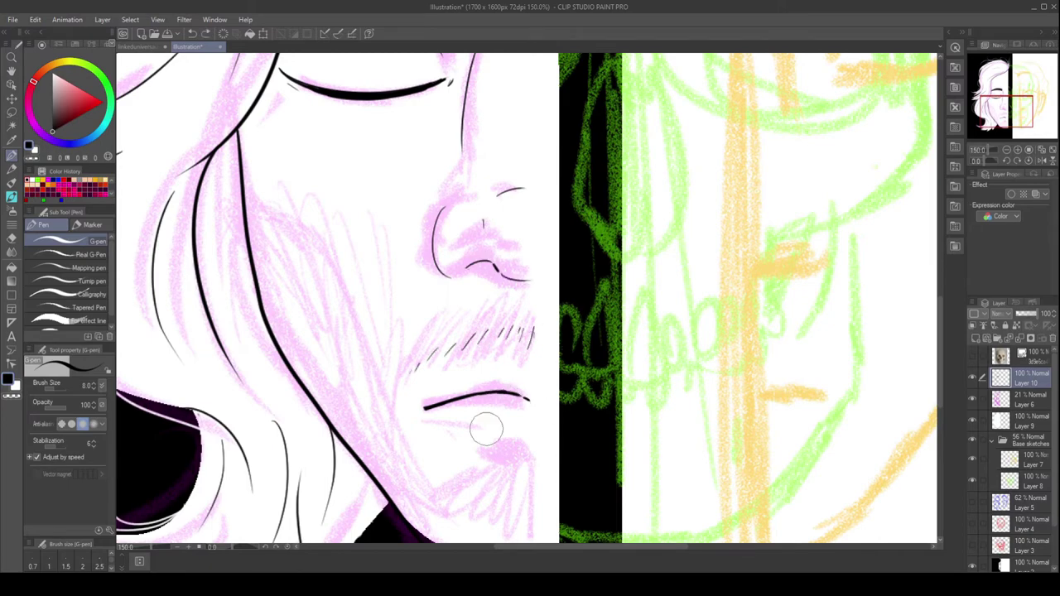
{"action": "key", "text": "ctrl+z"}
{"action": "scroll", "coordinate": [443, 360], "scroll_direction": "down", "scroll_amount": 1}
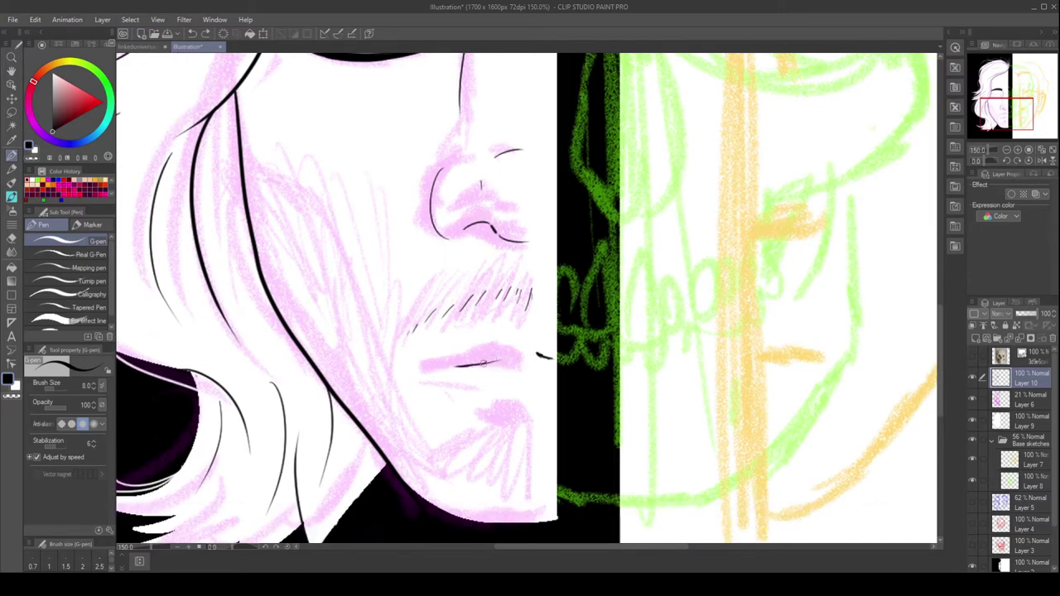
{"action": "scroll", "coordinate": [484, 362], "scroll_direction": "up", "scroll_amount": 2}
{"action": "scroll", "coordinate": [485, 362], "scroll_direction": "down", "scroll_amount": 3}
{"action": "scroll", "coordinate": [430, 213], "scroll_direction": "up", "scroll_amount": 3}
Lasso the nose and mouth line art and shift it slightly toward the half-face's inner edge.
{"action": "key", "text": "m"}
{"action": "mouse_move", "coordinate": [414, 217]}
{"action": "left_mouse_down"}
{"action": "mouse_move", "coordinate": [448, 264]}
{"action": "mouse_move", "coordinate": [461, 262]}
{"action": "mouse_move", "coordinate": [442, 256]}
{"action": "mouse_move", "coordinate": [453, 226]}
{"action": "mouse_move", "coordinate": [514, 197]}
{"action": "left_mouse_up"}
{"action": "key", "text": "ctrl+t"}
{"action": "key", "text": "Return"}
{"action": "key", "text": "ctrl+t"}
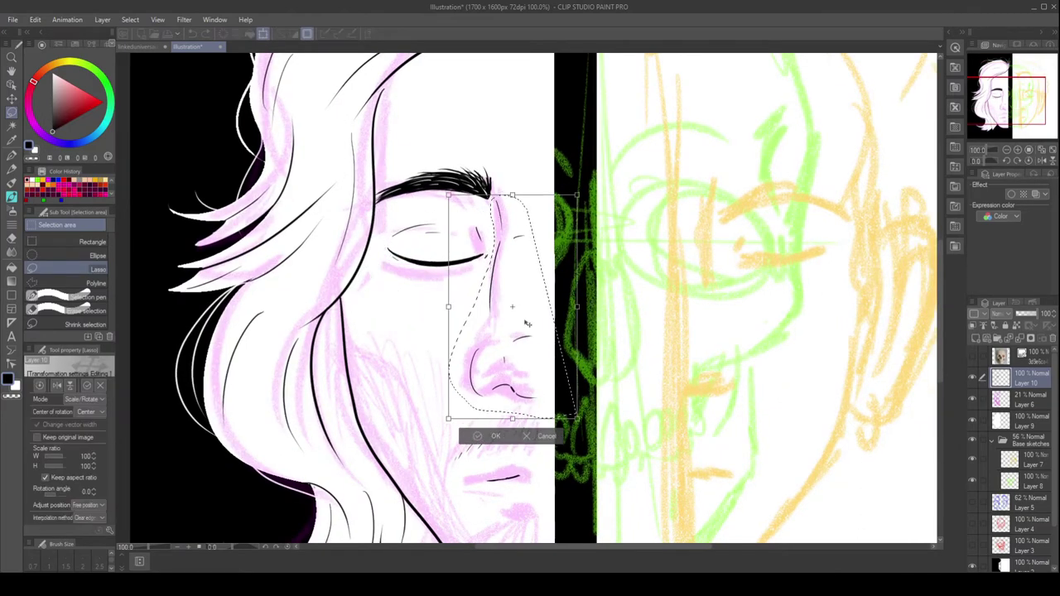
{"action": "scroll", "coordinate": [526, 323], "scroll_direction": "down", "scroll_amount": 4}
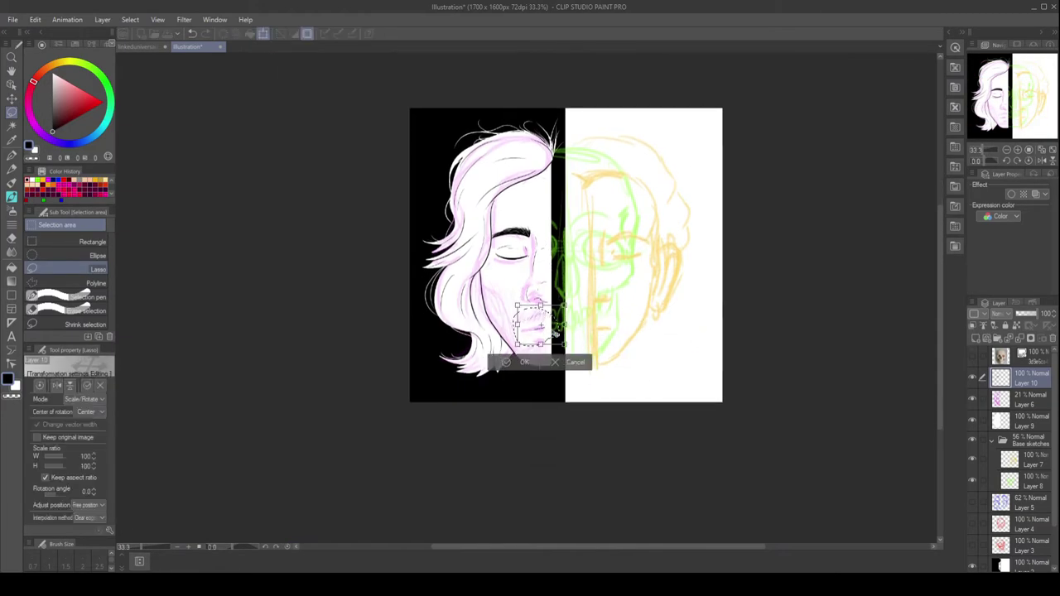
{"action": "key", "text": "Return"}
Undo the last mouth stroke and redraw the mouth line in black with the G-pen.
{"action": "scroll", "coordinate": [555, 334], "scroll_direction": "up", "scroll_amount": 5}
{"action": "key", "text": "p"}
{"action": "scroll", "coordinate": [529, 367], "scroll_direction": "up", "scroll_amount": 2}
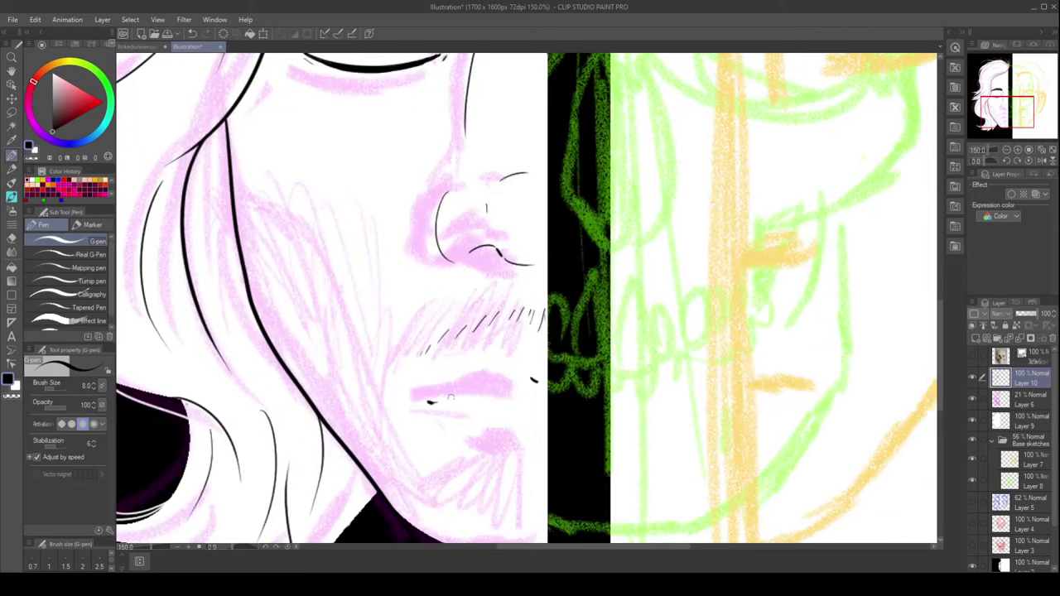
{"action": "key", "text": "ctrl+z"}
{"action": "left_click_drag", "start_coordinate": [425, 393], "coordinate": [522, 380]}
Erase the moustache, chin beard and cheek stubble hairs from the line art.
{"action": "scroll", "coordinate": [476, 347], "scroll_direction": "down", "scroll_amount": 3}
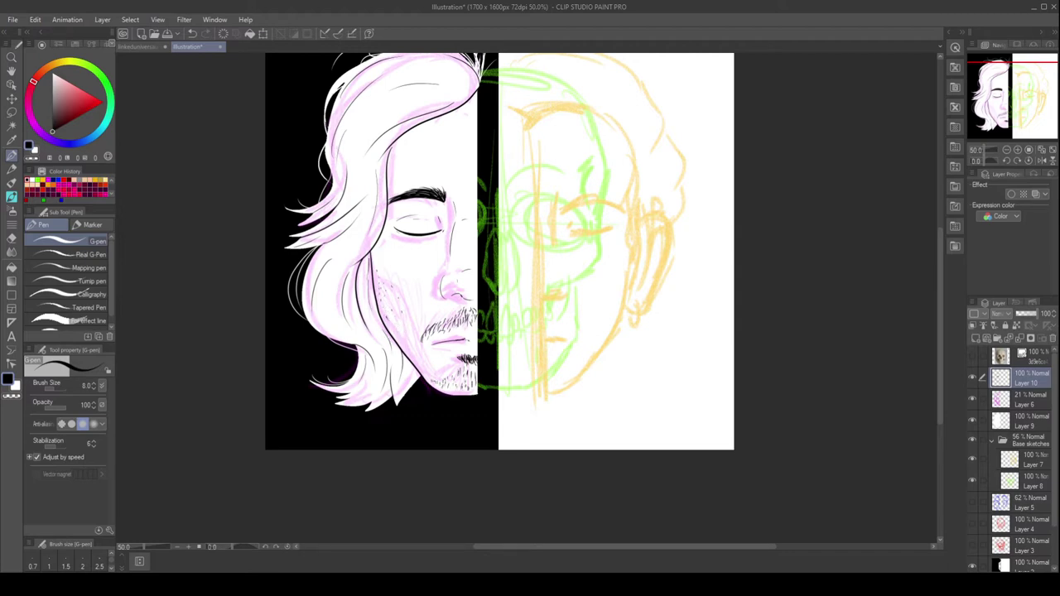
{"action": "mouse_move", "coordinate": [429, 302]}
{"action": "left_mouse_down"}
{"action": "mouse_move", "coordinate": [464, 341]}
{"action": "mouse_move", "coordinate": [467, 386]}
{"action": "left_mouse_up"}
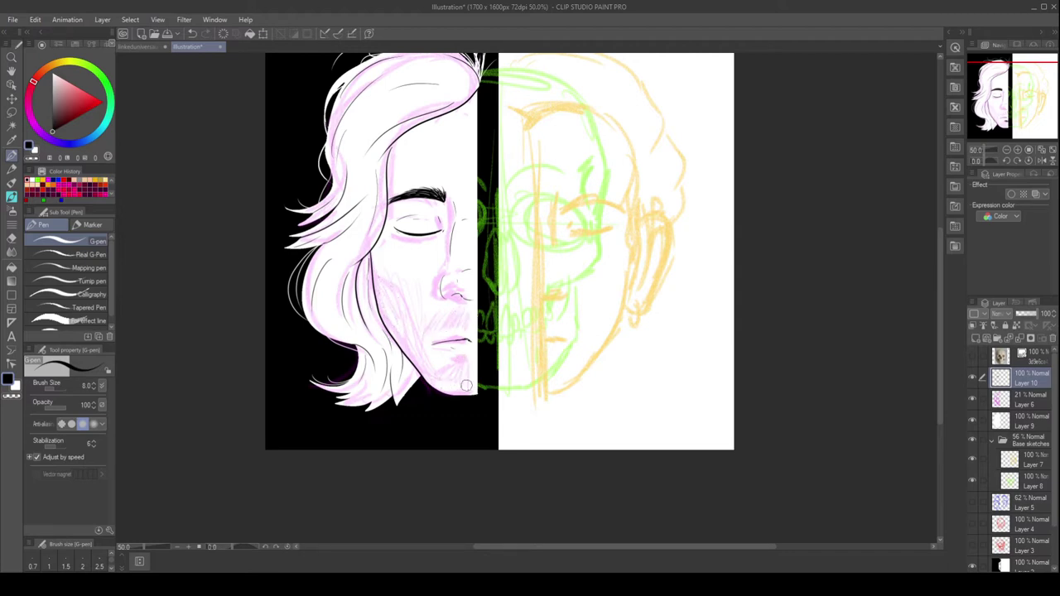
{"action": "scroll", "coordinate": [385, 239], "scroll_direction": "up", "scroll_amount": 3}
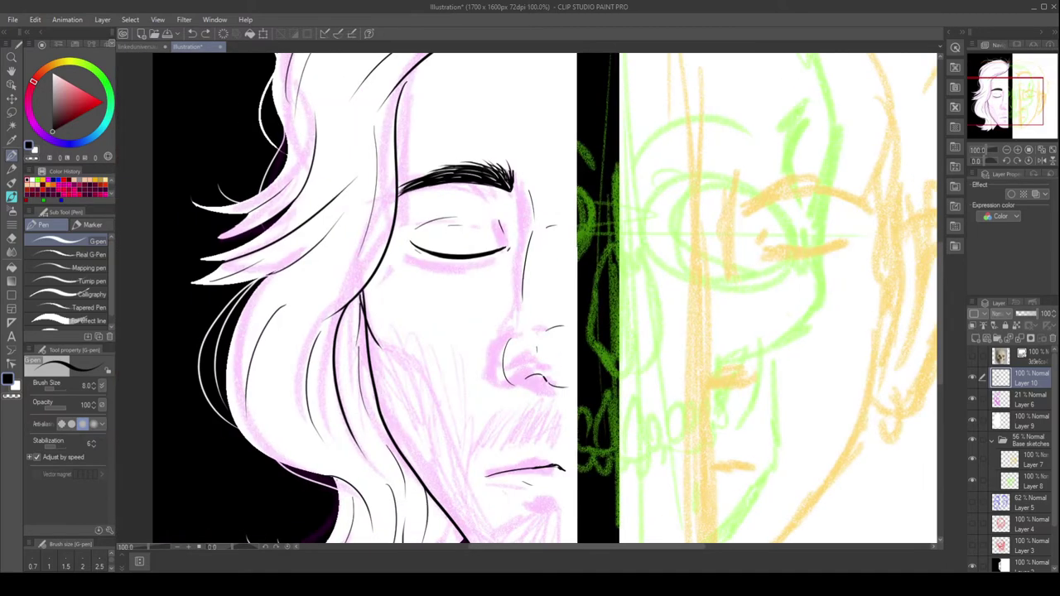
Try to outline the cheek beard, chin and moustache areas with the Polyline tool on a new layer.
{"action": "key", "text": "ctrl+shift+n"}
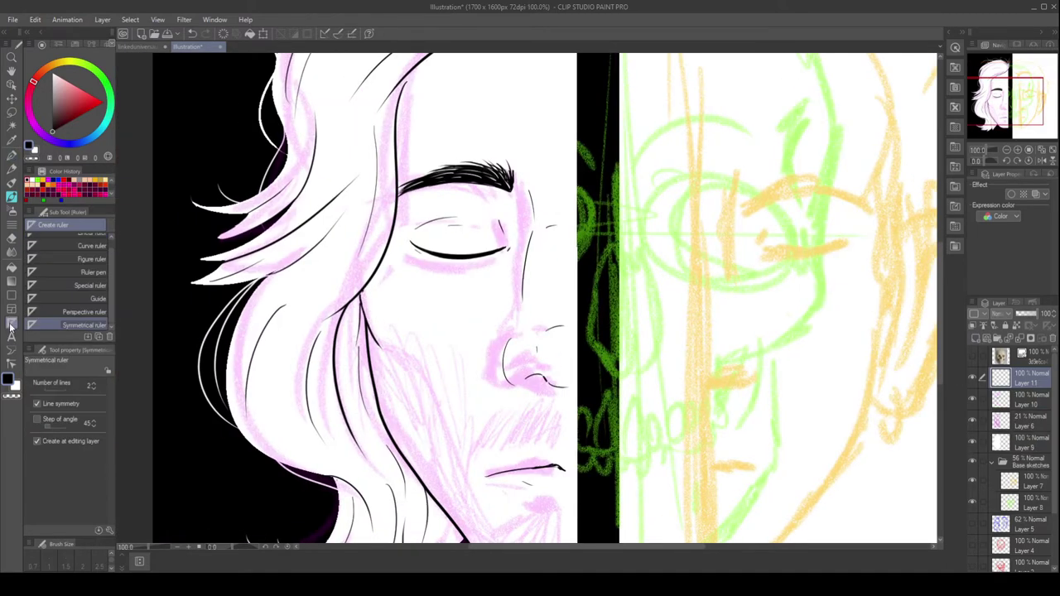
{"action": "left_click", "coordinate": [11, 294]}
{"action": "left_click", "coordinate": [99, 282]}
{"action": "left_click", "coordinate": [367, 326]}
{"action": "left_click", "coordinate": [390, 353]}
{"action": "left_click", "coordinate": [420, 373]}
{"action": "left_click", "coordinate": [437, 408]}
{"action": "left_click", "coordinate": [455, 464]}
{"action": "left_click", "coordinate": [475, 517]}
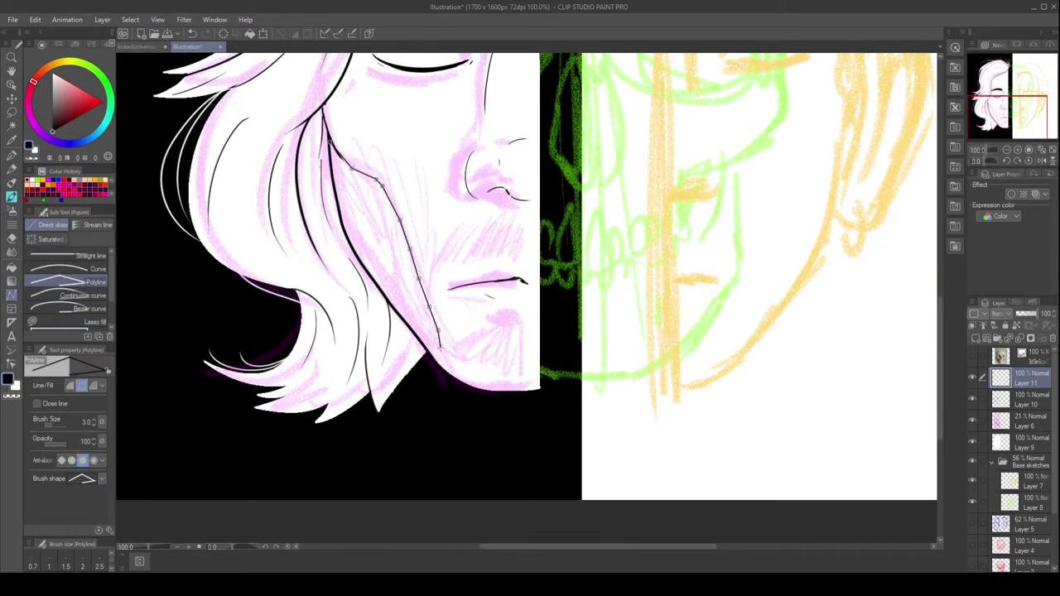
{"action": "scroll", "coordinate": [511, 359], "scroll_direction": "up", "scroll_amount": 2}
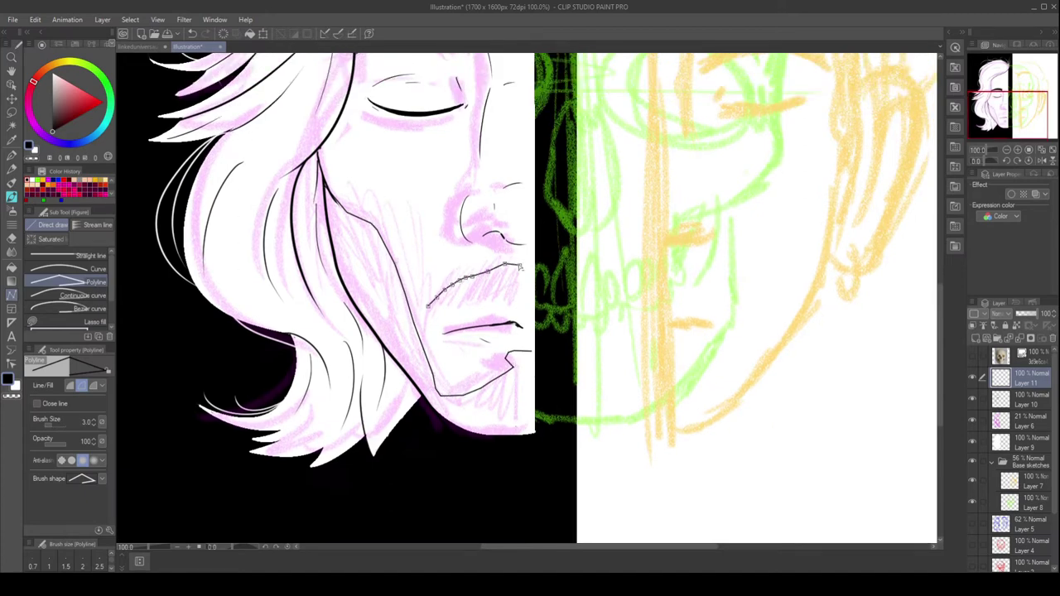
{"action": "key", "text": "Escape"}
{"action": "double_click", "coordinate": [530, 271]}
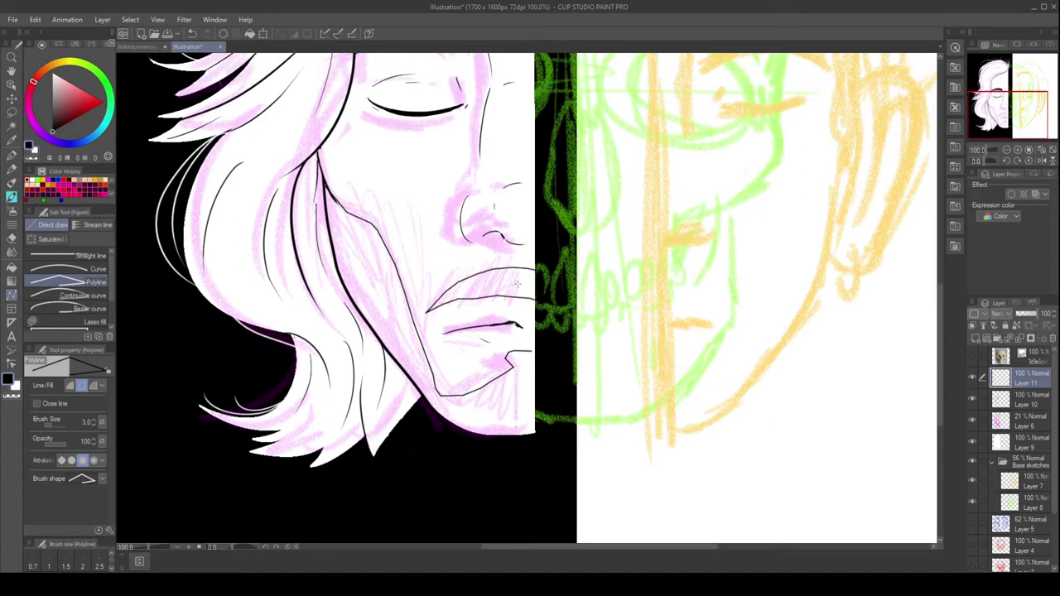
Undo the polyline beard and moustache outlines together with their new layer.
{"action": "key", "text": "ctrl+z"}
{"action": "key", "text": "ctrl+z"}
{"action": "key", "text": "ctrl+z"}
{"action": "key", "text": "ctrl+z"}
{"action": "key", "text": "ctrl+z"}
{"action": "key", "text": "ctrl+z"}
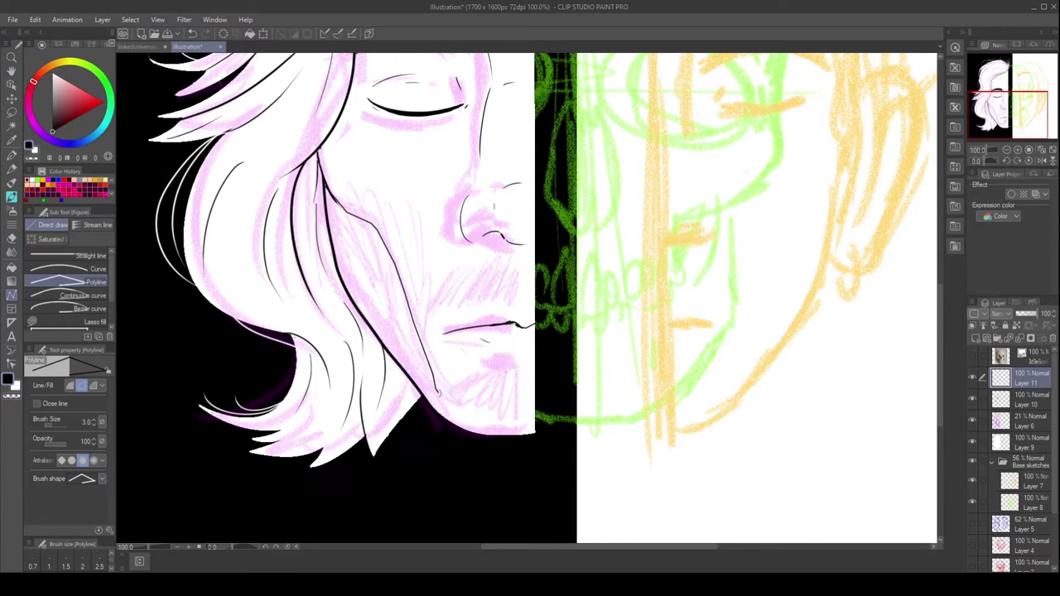
{"action": "key", "text": "ctrl+z"}
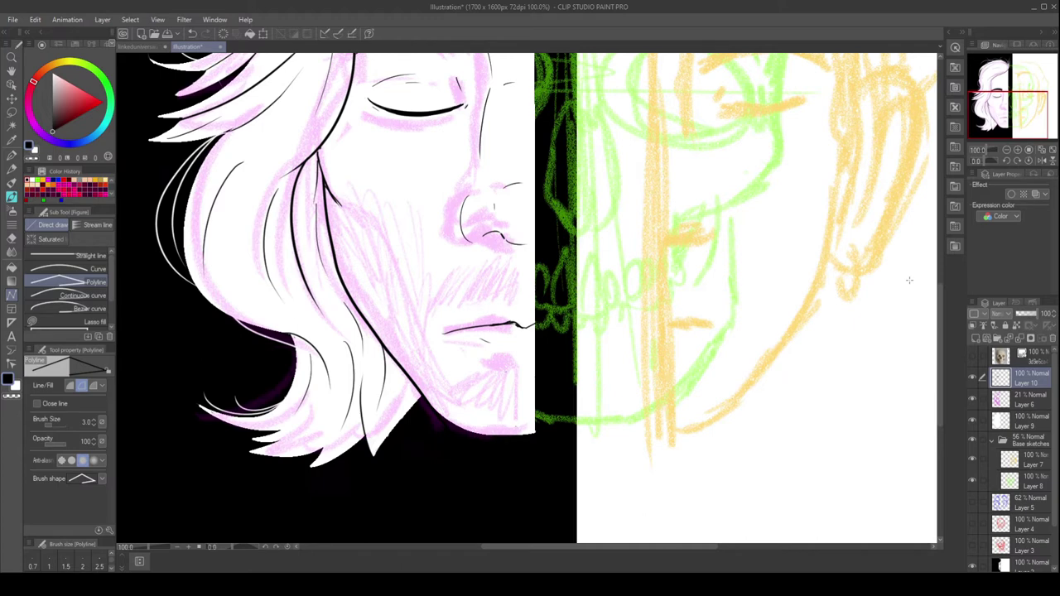
Spray black stubble over the cheek, moustache and chin on a new layer with the Tone scraping airbrush.
{"action": "left_click", "coordinate": [12, 210]}
{"action": "left_click", "coordinate": [975, 339]}
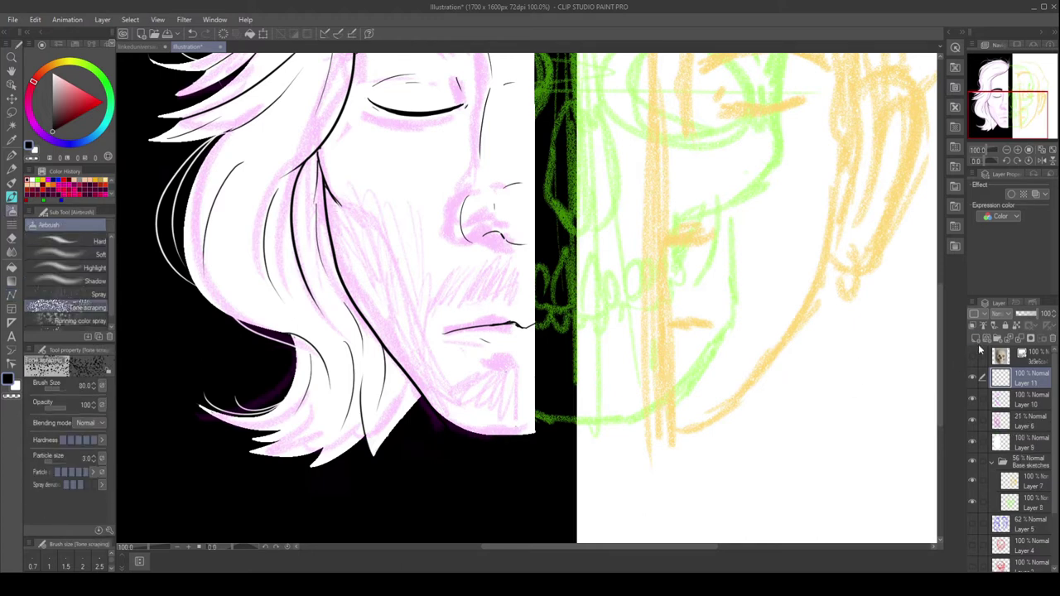
{"action": "key", "text": "bracketleft"}
{"action": "mouse_move", "coordinate": [340, 207]}
{"action": "left_mouse_down"}
{"action": "mouse_move", "coordinate": [381, 323]}
{"action": "mouse_move", "coordinate": [473, 414]}
{"action": "mouse_move", "coordinate": [522, 373]}
{"action": "left_mouse_up"}
{"action": "left_click_drag", "start_coordinate": [348, 248], "coordinate": [414, 314]}
{"action": "mouse_move", "coordinate": [439, 265]}
{"action": "left_mouse_down"}
{"action": "mouse_move", "coordinate": [531, 298]}
{"action": "mouse_move", "coordinate": [538, 273]}
{"action": "left_mouse_up"}
{"action": "key", "text": "bracketleft"}
Lower the stubble layer's opacity to 13% and compare the face with and without the stubble.
{"action": "key", "text": "ctrl+minus"}
{"action": "left_click_drag", "start_coordinate": [1039, 314], "coordinate": [1018, 315]}
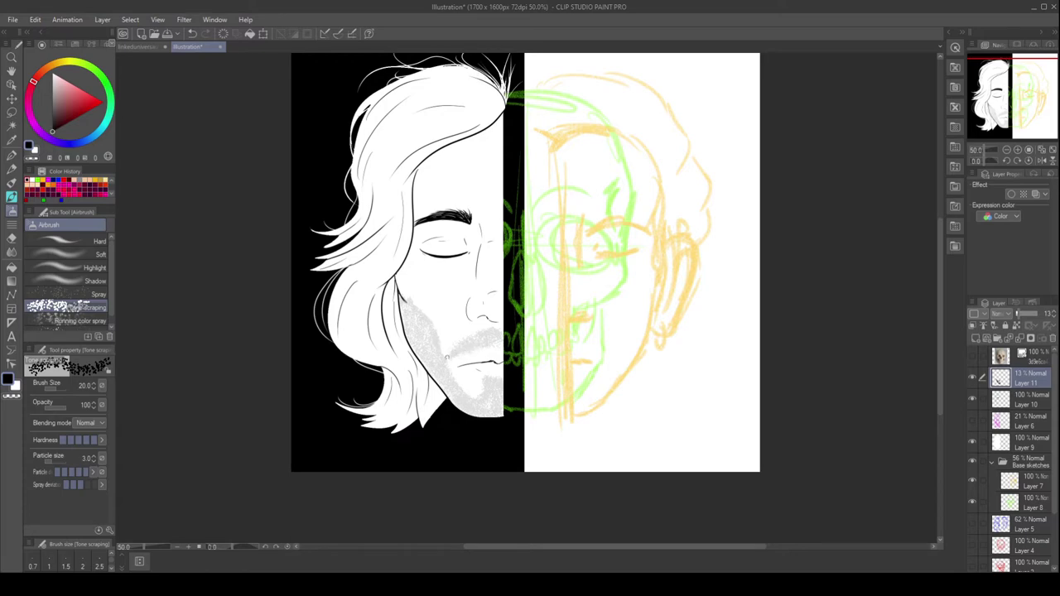
{"action": "left_click_drag", "start_coordinate": [576, 373], "coordinate": [570, 398]}
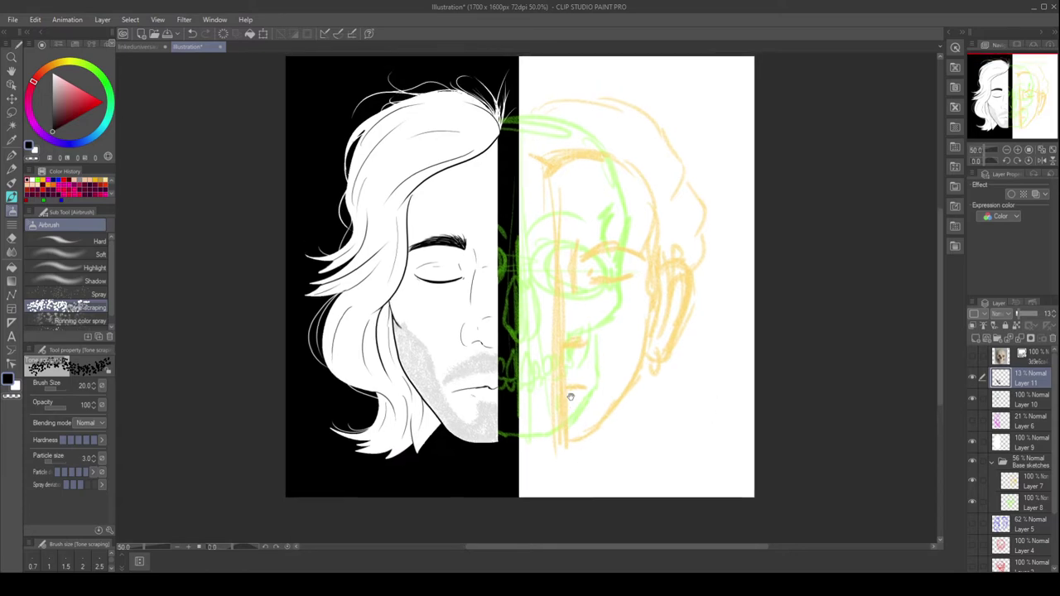
{"action": "left_click", "coordinate": [973, 377]}
{"action": "left_click", "coordinate": [972, 377]}
Add fine black hair strands across the crown and long locks on Layer 10 with the G-pen.
{"action": "left_click", "coordinate": [983, 400]}
{"action": "key", "text": "p"}
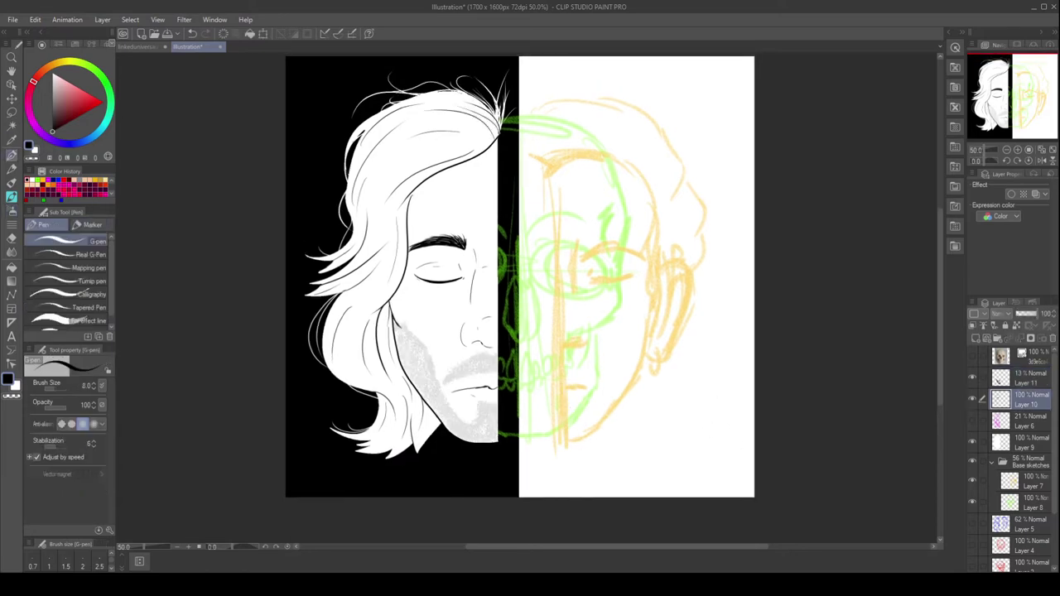
{"action": "scroll", "coordinate": [497, 124], "scroll_direction": "up", "scroll_amount": 1}
{"action": "left_click_drag", "start_coordinate": [481, 153], "coordinate": [596, 240]}
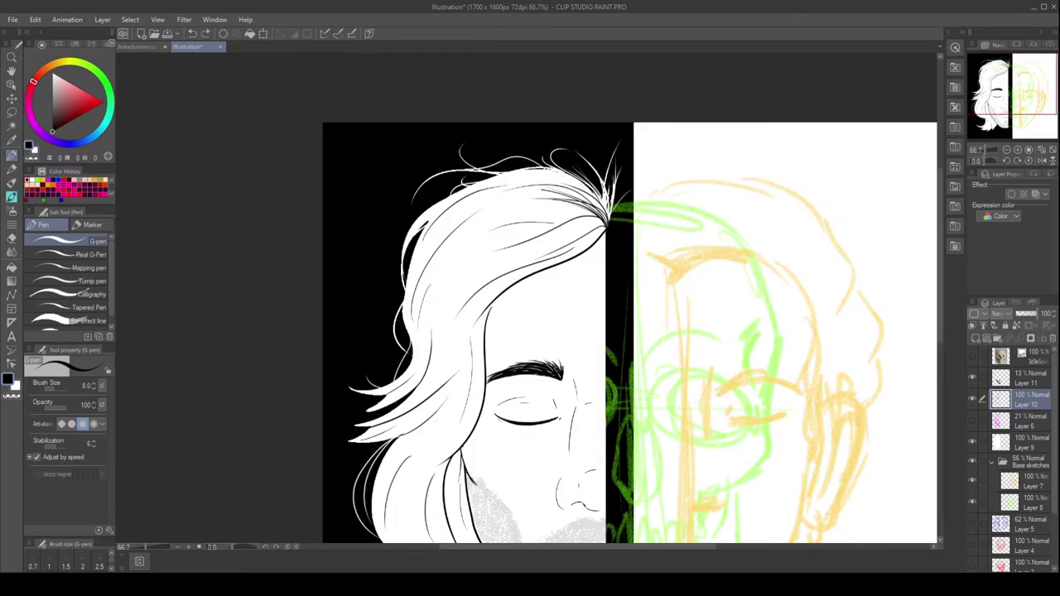
{"action": "left_click_drag", "start_coordinate": [464, 216], "coordinate": [472, 161]}
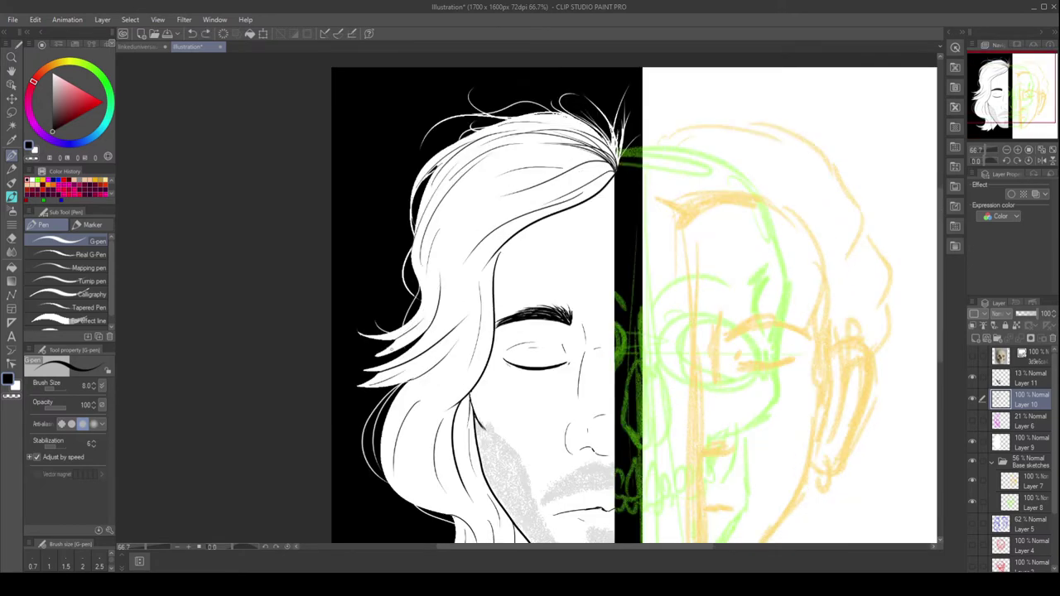
{"action": "left_click_drag", "start_coordinate": [457, 356], "coordinate": [441, 283]}
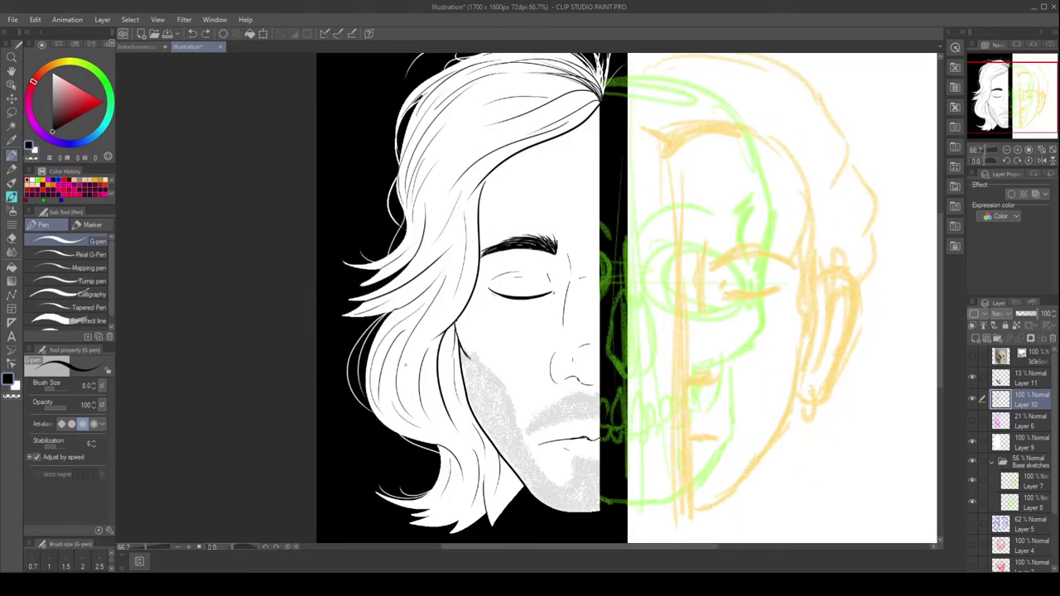
{"action": "left_click_drag", "start_coordinate": [530, 298], "coordinate": [394, 302]}
{"action": "left_click_drag", "start_coordinate": [475, 439], "coordinate": [440, 443]}
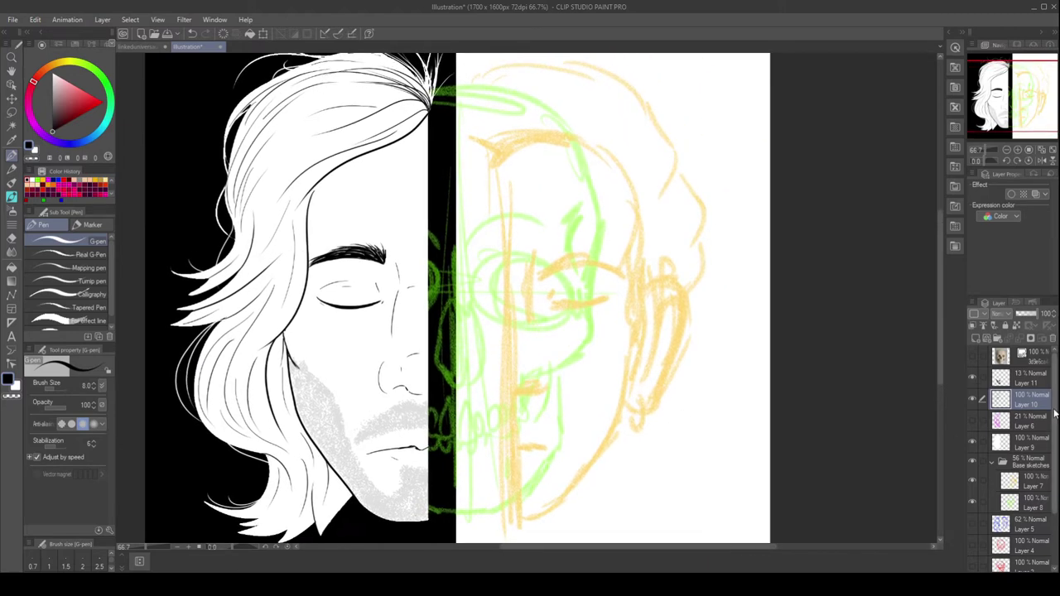
Draw the right half-face's straight vertical inner edge in black on a new layer.
{"action": "key", "text": "ctrl+shift+n"}
{"action": "mouse_move", "coordinate": [496, 169]}
{"action": "left_mouse_down"}
{"action": "mouse_move", "coordinate": [492, 153]}
{"action": "mouse_move", "coordinate": [500, 505]}
{"action": "left_mouse_up"}
{"action": "key", "text": "ctrl+z"}
{"action": "left_click_drag", "start_coordinate": [490, 68], "coordinate": [499, 527]}
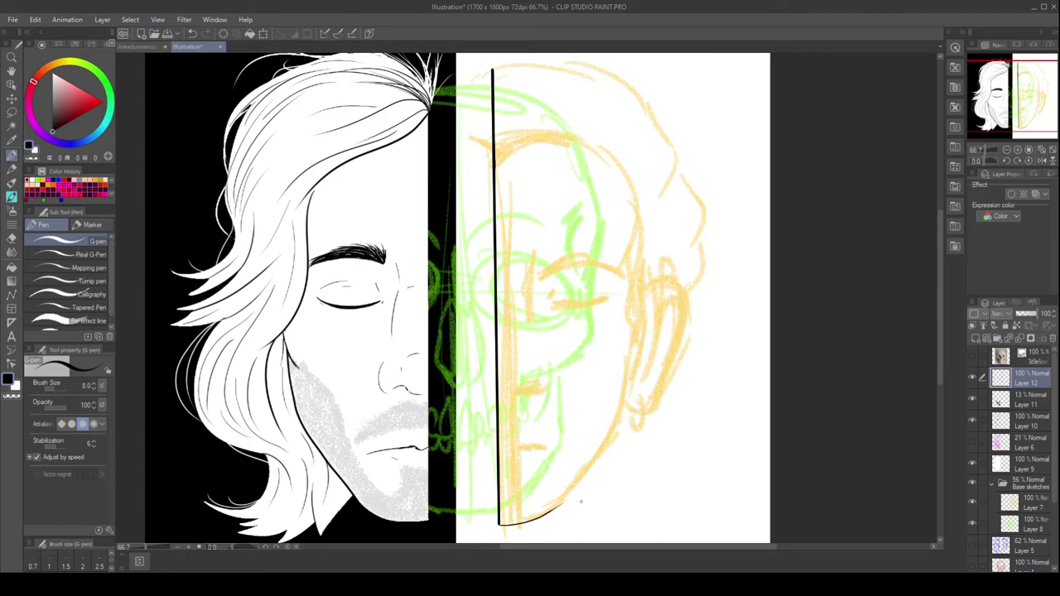
{"action": "left_click_drag", "start_coordinate": [581, 501], "coordinate": [544, 565]}
Draw the outer hair contour, arched hairline and temple line of the right half-face in black.
{"action": "left_click_drag", "start_coordinate": [455, 132], "coordinate": [571, 135]}
{"action": "left_click_drag", "start_coordinate": [487, 94], "coordinate": [559, 106]}
{"action": "key", "text": "ctrl+z"}
{"action": "mouse_move", "coordinate": [630, 253]}
{"action": "left_mouse_down"}
{"action": "mouse_move", "coordinate": [635, 177]}
{"action": "mouse_move", "coordinate": [457, 133]}
{"action": "left_mouse_up"}
{"action": "left_click_drag", "start_coordinate": [645, 234], "coordinate": [675, 322]}
{"action": "key", "text": "ctrl+z"}
{"action": "left_click_drag", "start_coordinate": [580, 372], "coordinate": [596, 298]}
{"action": "mouse_move", "coordinate": [475, 159]}
{"action": "left_mouse_down"}
{"action": "mouse_move", "coordinate": [522, 134]}
{"action": "mouse_move", "coordinate": [622, 248]}
{"action": "left_mouse_up"}
{"action": "left_click_drag", "start_coordinate": [619, 184], "coordinate": [603, 358]}
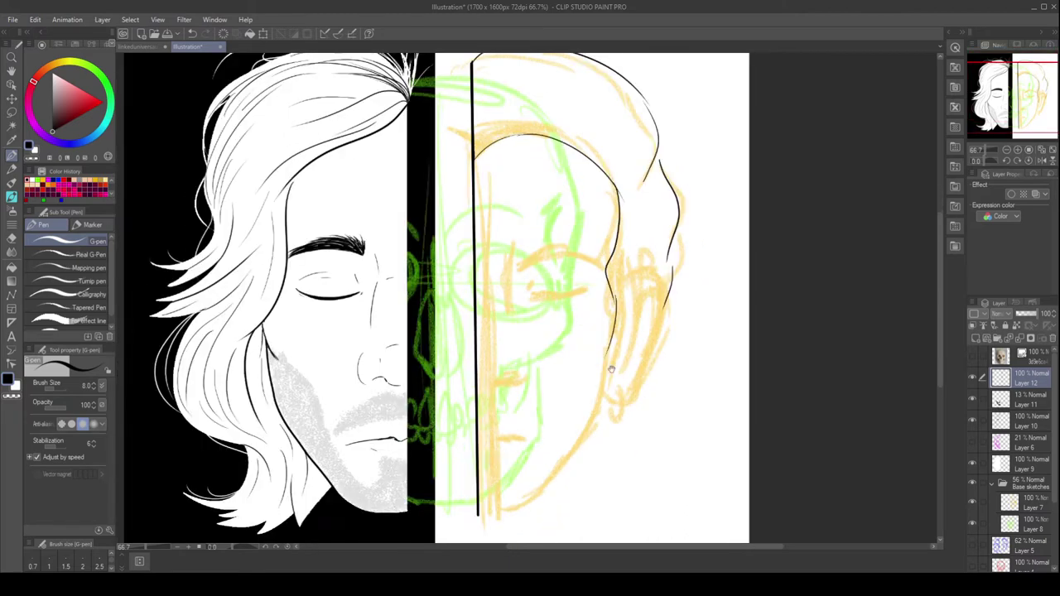
Outline the ear and the jawline down to the chin of the right half-face in black.
{"action": "left_click_drag", "start_coordinate": [514, 331], "coordinate": [513, 281]}
{"action": "left_click_drag", "start_coordinate": [631, 219], "coordinate": [645, 338]}
{"action": "left_click_drag", "start_coordinate": [609, 296], "coordinate": [586, 396]}
{"action": "left_click_drag", "start_coordinate": [480, 462], "coordinate": [502, 466]}
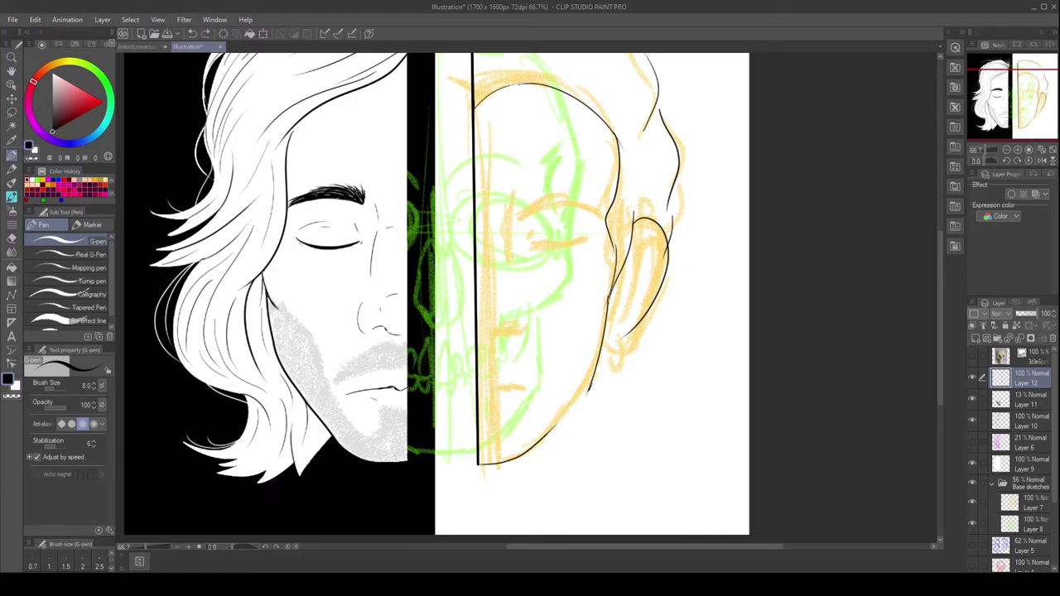
{"action": "left_click_drag", "start_coordinate": [586, 389], "coordinate": [515, 460]}
Refine the jaw, ear and hair contours into a closed outline and add a small black earring below the earlobe.
{"action": "scroll", "coordinate": [508, 468], "scroll_direction": "up", "scroll_amount": 3}
{"action": "left_click_drag", "start_coordinate": [694, 265], "coordinate": [676, 297]}
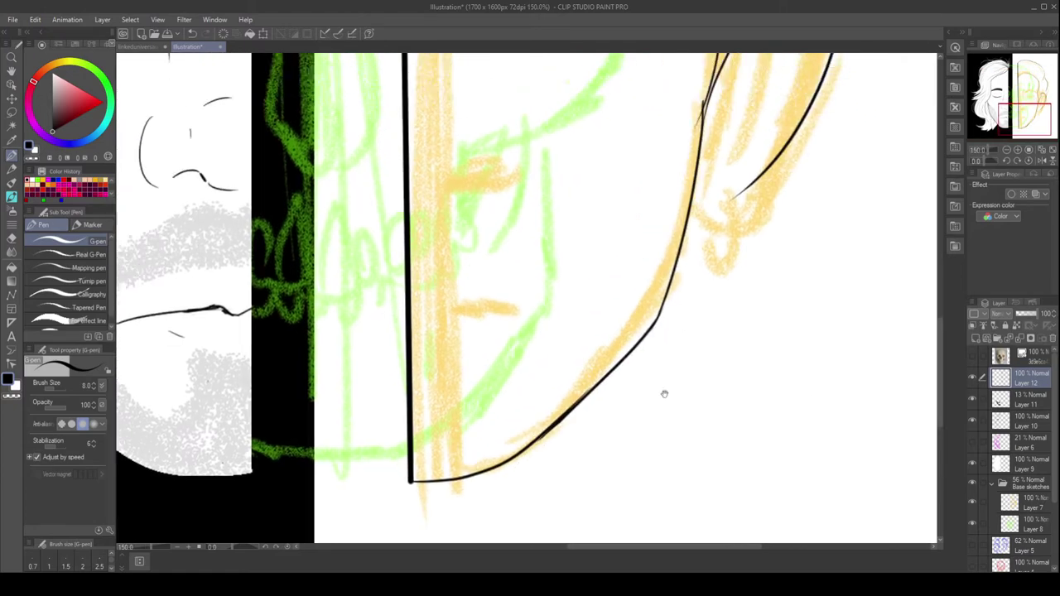
{"action": "left_click_drag", "start_coordinate": [666, 249], "coordinate": [577, 381]}
{"action": "left_click_drag", "start_coordinate": [617, 331], "coordinate": [662, 348]}
{"action": "left_click_drag", "start_coordinate": [704, 140], "coordinate": [713, 199]}
{"action": "left_click_drag", "start_coordinate": [654, 236], "coordinate": [638, 298]}
{"action": "mouse_move", "coordinate": [631, 335]}
{"action": "left_mouse_down"}
{"action": "mouse_move", "coordinate": [644, 328]}
{"action": "mouse_move", "coordinate": [626, 345]}
{"action": "mouse_move", "coordinate": [642, 330]}
{"action": "mouse_move", "coordinate": [662, 497]}
{"action": "mouse_move", "coordinate": [679, 530]}
{"action": "left_mouse_up"}
{"action": "left_click_drag", "start_coordinate": [717, 199], "coordinate": [675, 319]}
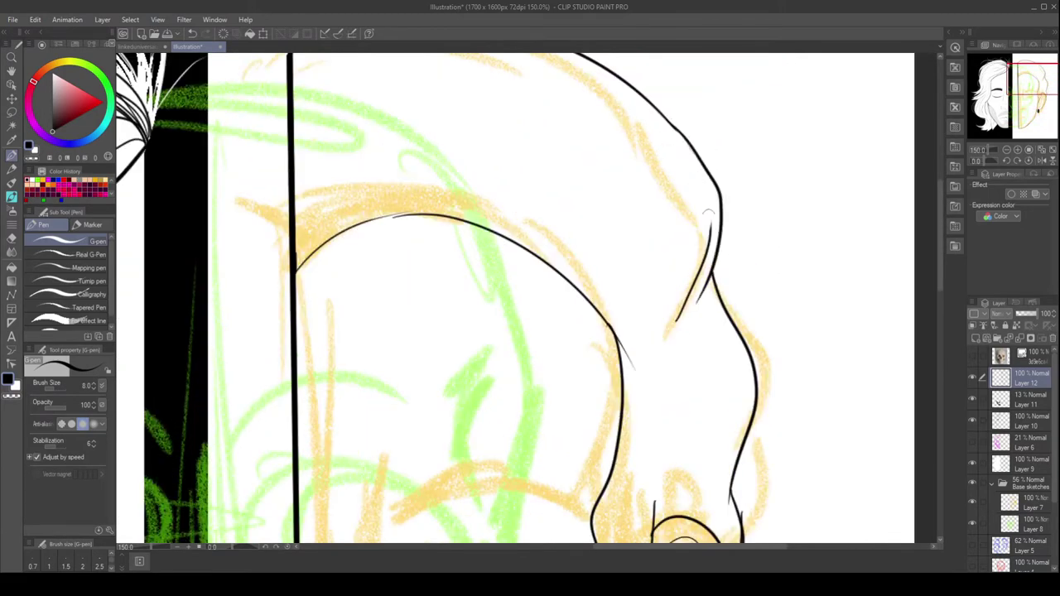
Fill the right half's face and hair areas with black.
{"action": "scroll", "coordinate": [709, 214], "scroll_direction": "down", "scroll_amount": 5}
{"action": "key", "text": "g"}
{"action": "left_click", "coordinate": [553, 301]}
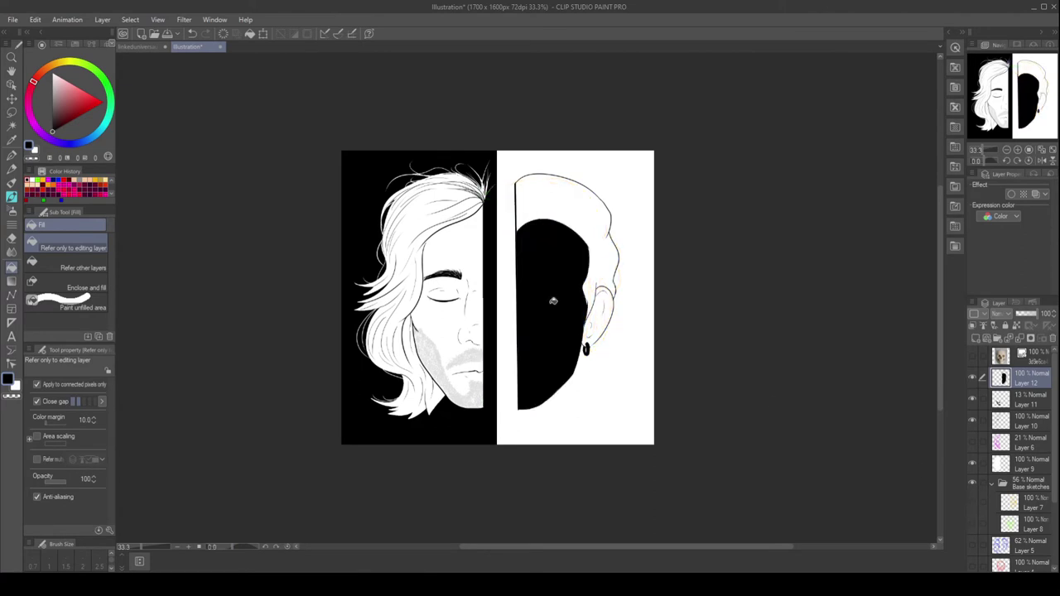
{"action": "left_click", "coordinate": [570, 268]}
Move the orange sketch on Layer 7 above the black silhouette and lower its opacity to 28%.
{"action": "left_click_drag", "start_coordinate": [1027, 511], "coordinate": [1027, 379]}
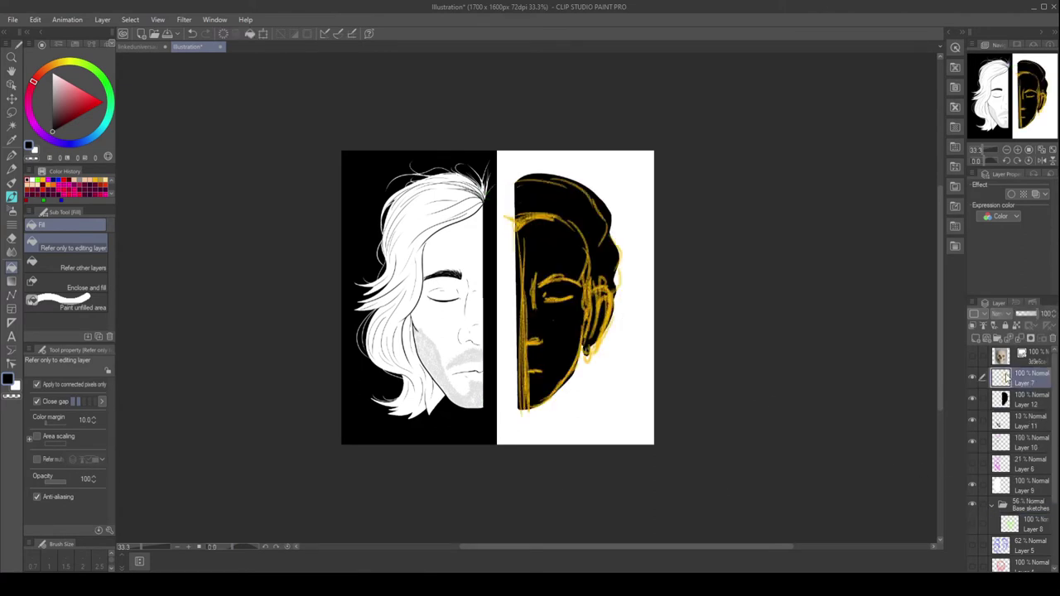
{"action": "left_click_drag", "start_coordinate": [1044, 313], "coordinate": [1020, 313]}
Draw loose black hair strands along the top and back edge of the right silhouette's hair on Layer 12.
{"action": "scroll", "coordinate": [564, 210], "scroll_direction": "up", "scroll_amount": 2}
{"action": "key", "text": "p"}
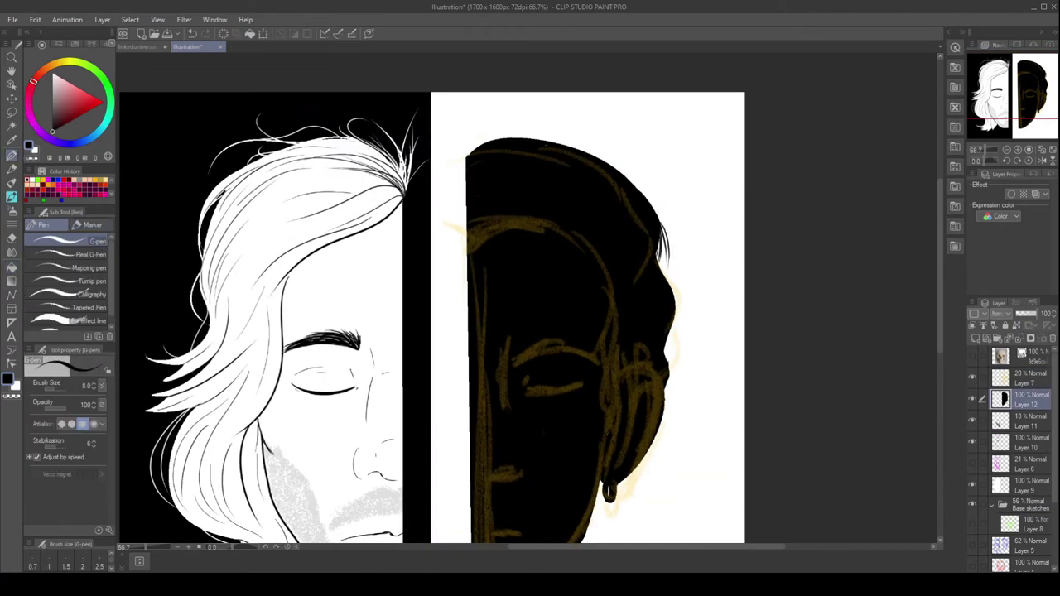
{"action": "left_click_drag", "start_coordinate": [477, 143], "coordinate": [578, 139]}
{"action": "left_click_drag", "start_coordinate": [550, 142], "coordinate": [638, 185]}
{"action": "left_click_drag", "start_coordinate": [649, 406], "coordinate": [705, 367]}
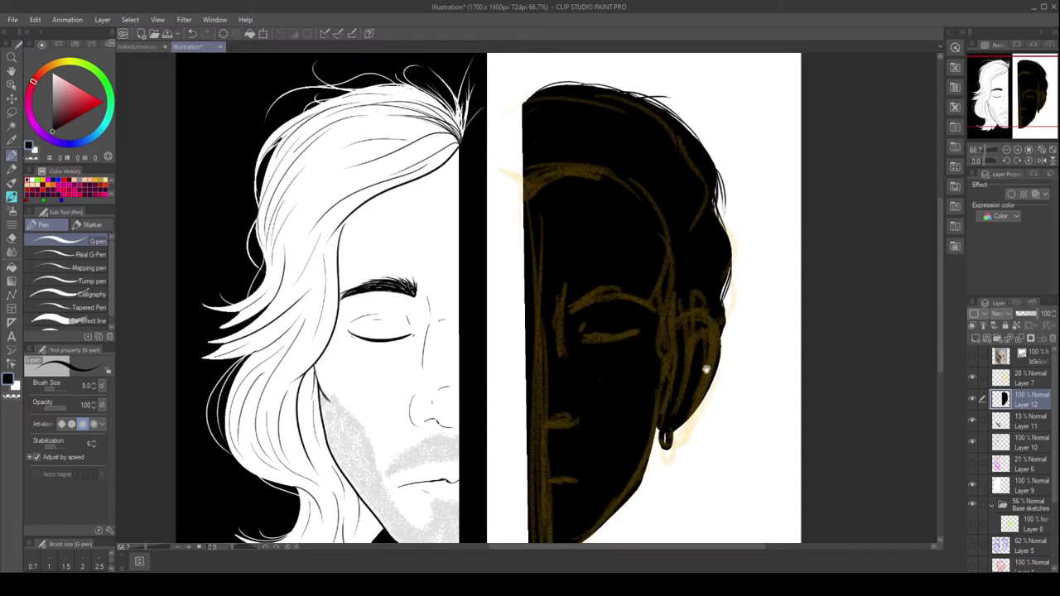
Draw white hair strands and the hairline down to the temple on a new layer over the black silhouette.
{"action": "key", "text": "ctrl+shift+n"}
{"action": "key", "text": "x"}
{"action": "left_click_drag", "start_coordinate": [588, 114], "coordinate": [678, 184]}
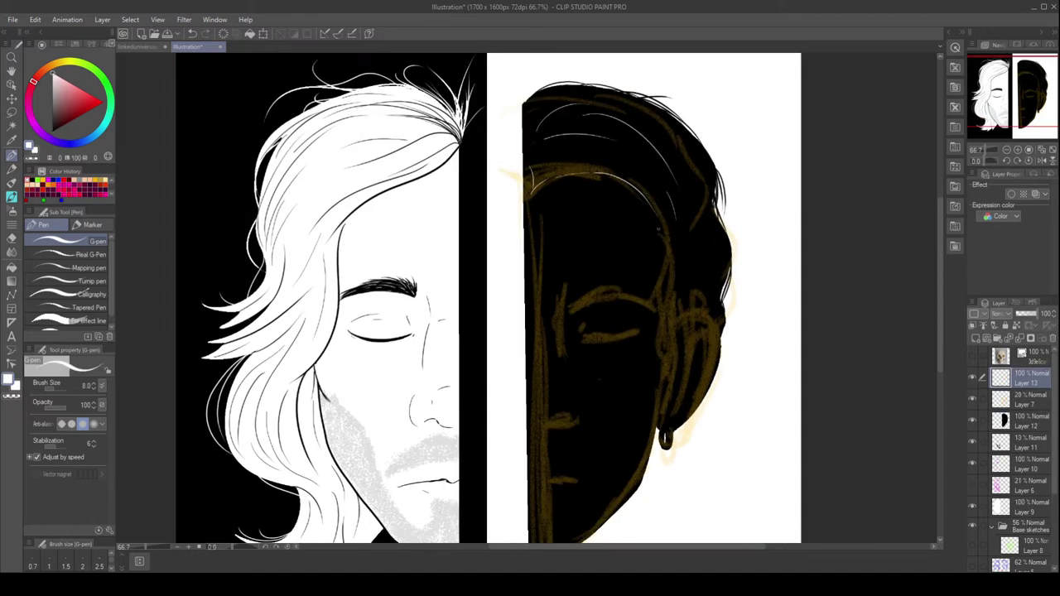
{"action": "left_click_drag", "start_coordinate": [673, 228], "coordinate": [663, 381]}
Add more white strands at the back of the hair and draw the ear and earring contours in white.
{"action": "left_click_drag", "start_coordinate": [538, 101], "coordinate": [586, 111]}
{"action": "left_click_drag", "start_coordinate": [649, 123], "coordinate": [696, 224]}
{"action": "left_click_drag", "start_coordinate": [686, 154], "coordinate": [694, 302]}
{"action": "left_click_drag", "start_coordinate": [722, 375], "coordinate": [717, 284]}
{"action": "key", "text": "ctrl+z"}
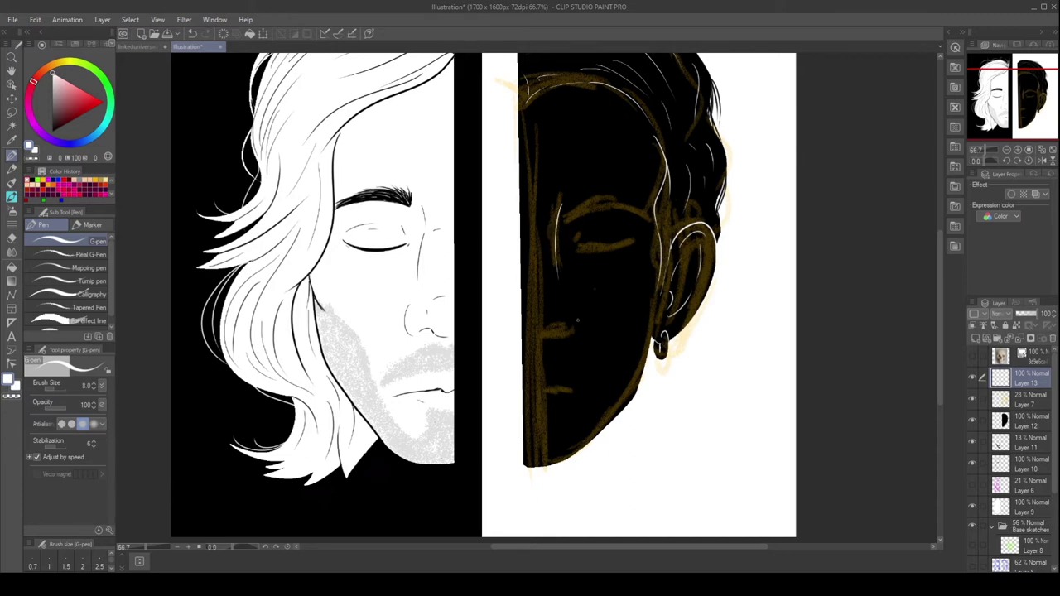
Draw the right half's nose, closed eye and upper eyebrow outline in white.
{"action": "scroll", "coordinate": [577, 320], "scroll_direction": "up", "scroll_amount": 1}
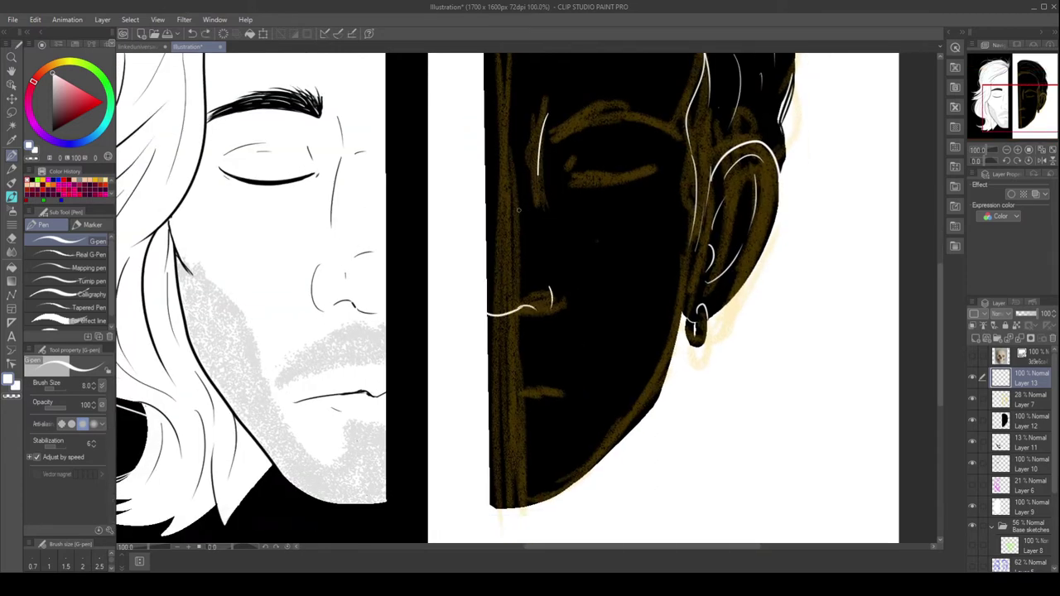
{"action": "mouse_move", "coordinate": [564, 187]}
{"action": "left_mouse_down"}
{"action": "mouse_move", "coordinate": [512, 237]}
{"action": "mouse_move", "coordinate": [590, 227]}
{"action": "mouse_move", "coordinate": [528, 265]}
{"action": "left_mouse_up"}
{"action": "left_click_drag", "start_coordinate": [482, 212], "coordinate": [596, 203]}
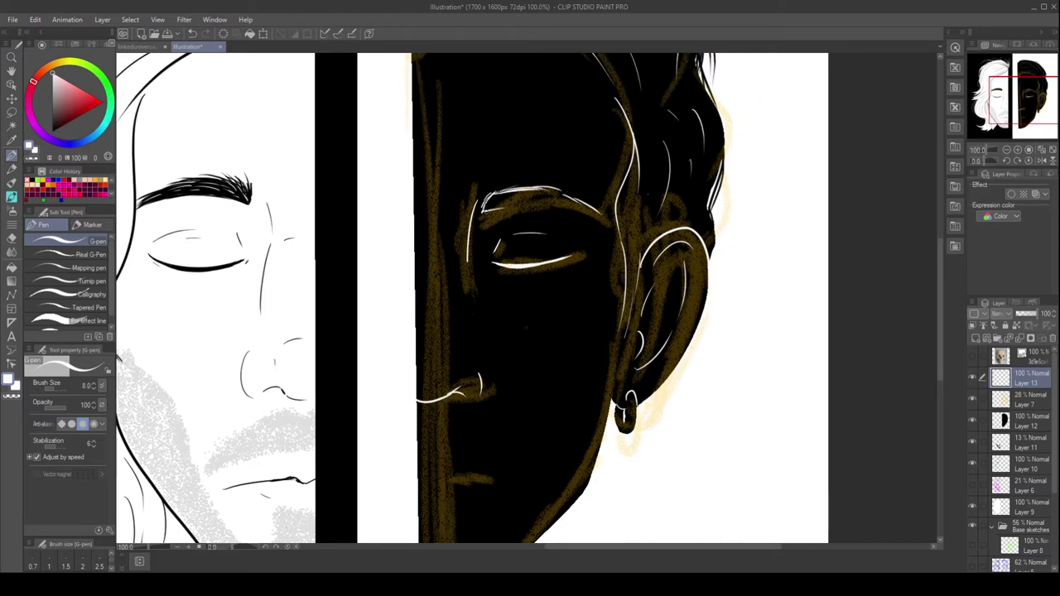
Build up the right half's eyebrow with dense white hair strokes.
{"action": "left_click_drag", "start_coordinate": [517, 189], "coordinate": [485, 207]}
{"action": "left_click_drag", "start_coordinate": [555, 192], "coordinate": [490, 208]}
{"action": "left_click_drag", "start_coordinate": [569, 191], "coordinate": [603, 212]}
{"action": "mouse_move", "coordinate": [515, 188]}
{"action": "left_mouse_down"}
{"action": "mouse_move", "coordinate": [568, 202]}
{"action": "mouse_move", "coordinate": [577, 189]}
{"action": "left_mouse_up"}
{"action": "key", "text": "x"}
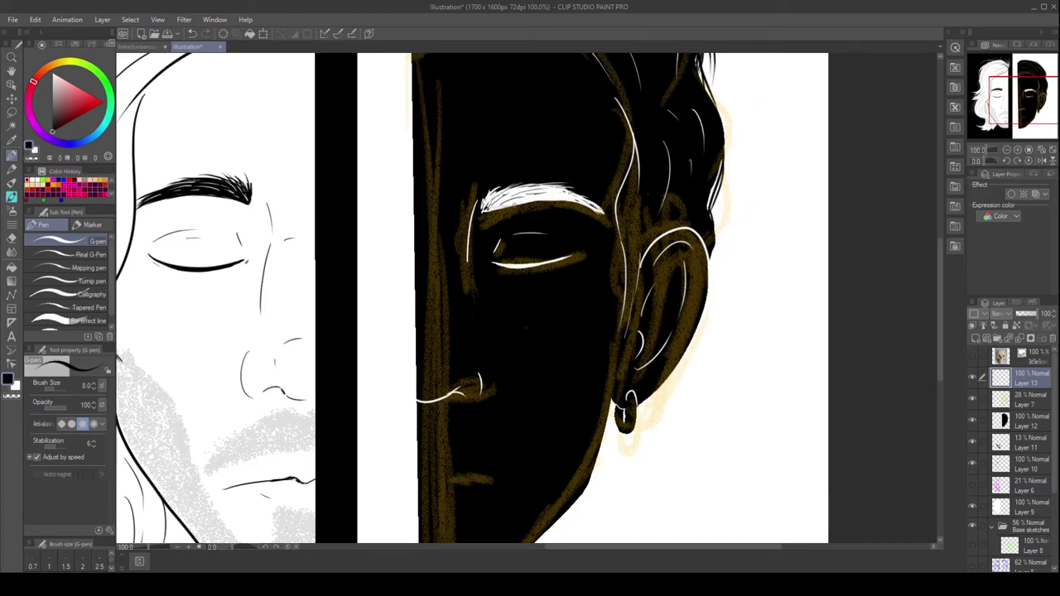
Draw the right half's mouth line in white.
{"action": "key", "text": "x"}
{"action": "mouse_move", "coordinate": [418, 474]}
{"action": "left_mouse_down"}
{"action": "mouse_move", "coordinate": [457, 369]}
{"action": "mouse_move", "coordinate": [474, 465]}
{"action": "left_mouse_up"}
{"action": "scroll", "coordinate": [465, 288], "scroll_direction": "down", "scroll_amount": 4}
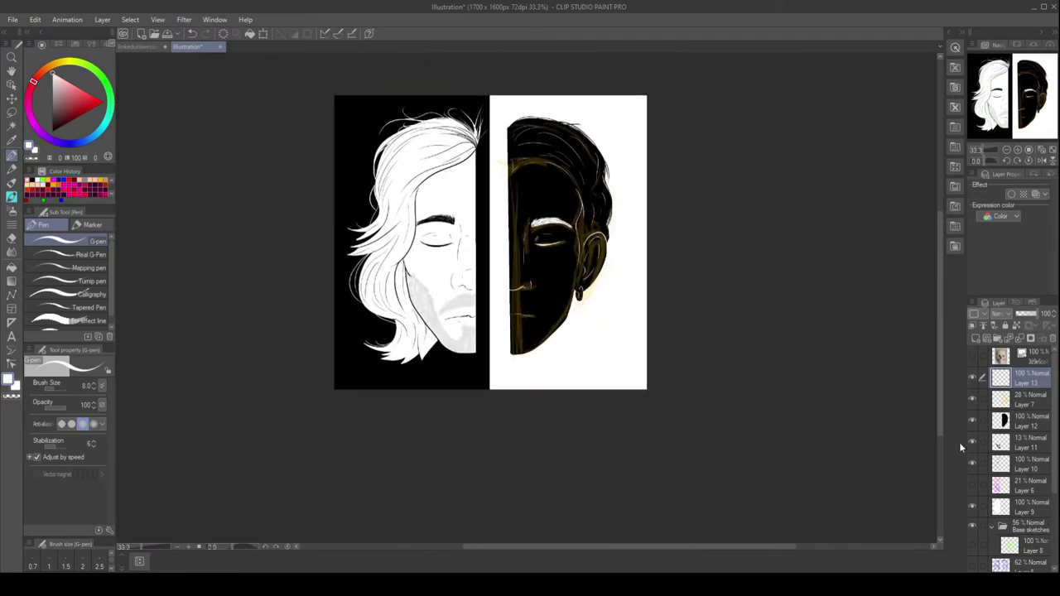
Straighten the right silhouette's inner edge in black on Layer 12 and compare it with the white line art hidden and shown.
{"action": "key", "text": "x"}
{"action": "left_click", "coordinate": [1028, 420]}
{"action": "left_click_drag", "start_coordinate": [509, 133], "coordinate": [511, 357]}
{"action": "key", "text": "ctrl+z"}
{"action": "left_click_drag", "start_coordinate": [507, 192], "coordinate": [507, 353]}
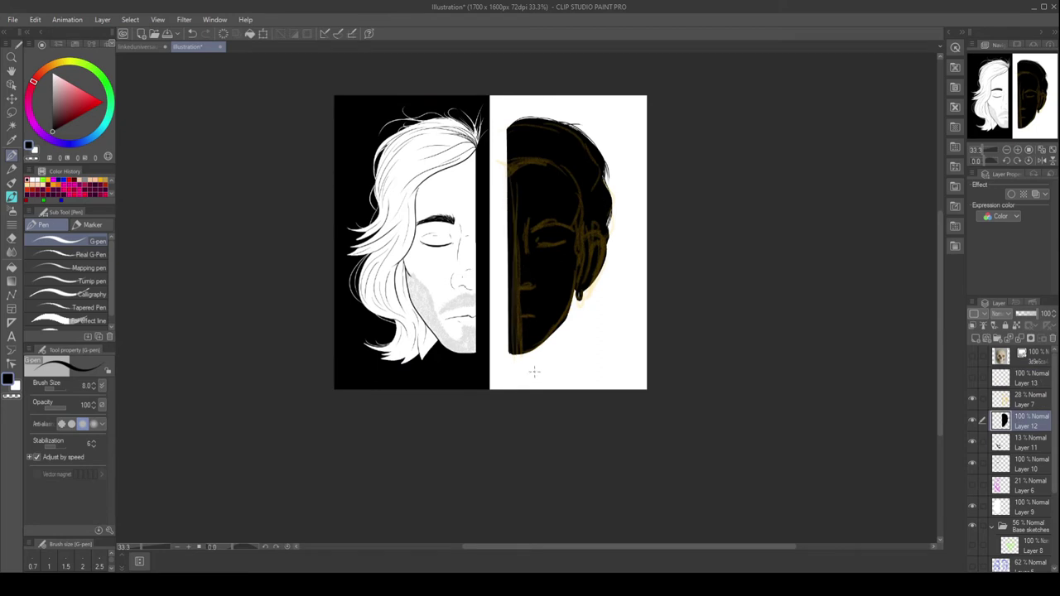
{"action": "left_click", "coordinate": [973, 377]}
{"action": "left_click", "coordinate": [972, 378]}
{"action": "left_click", "coordinate": [972, 378]}
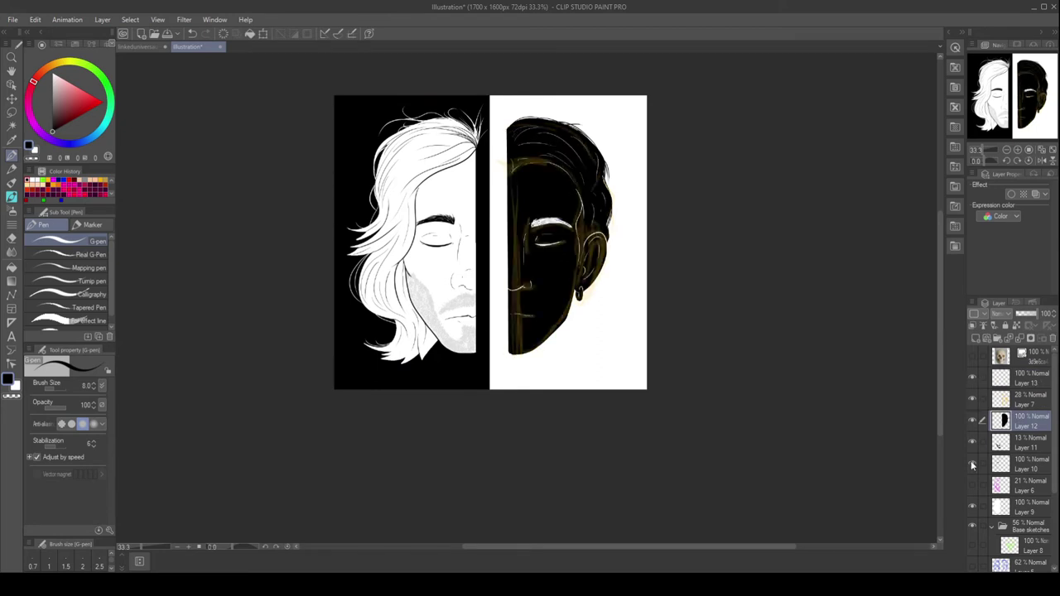
Gather the orange and pink sketch layers in the Base sketches folder and show the green skull sketch.
{"action": "left_click", "coordinate": [974, 546]}
{"action": "key", "text": "ctrl+z"}
{"action": "key", "text": "ctrl+z"}
{"action": "key", "text": "ctrl+z"}
{"action": "key", "text": "ctrl+z"}
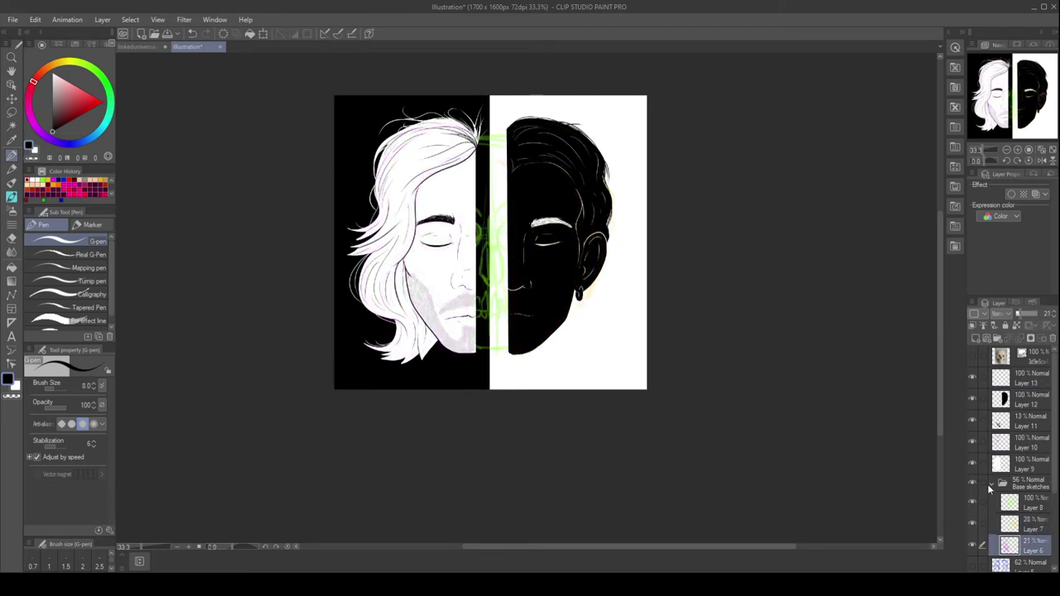
Group Layers 12 and 13 in one folder and Layers 9 to 11 in another.
{"action": "left_click", "coordinate": [1027, 399]}
{"action": "left_click", "coordinate": [1027, 377], "text": "ctrl"}
{"action": "key", "text": "ctrl+g"}
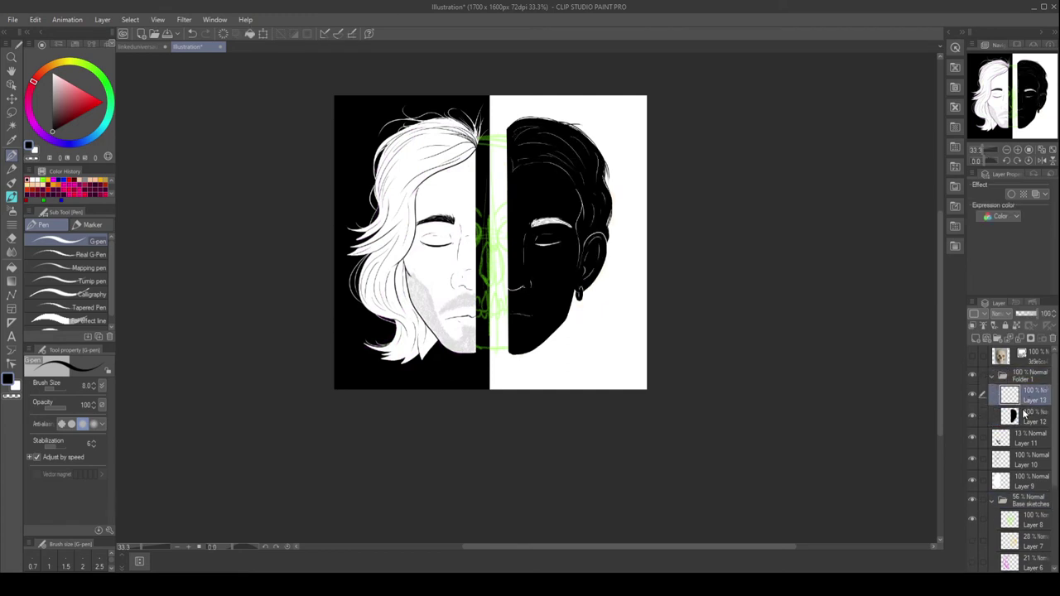
{"action": "left_click", "coordinate": [1024, 442]}
{"action": "left_click", "coordinate": [1027, 484], "text": "shift"}
{"action": "key", "text": "ctrl+g"}
Shift the right half-face folder outward, away from the canvas centre line.
{"action": "key", "text": "ctrl+t"}
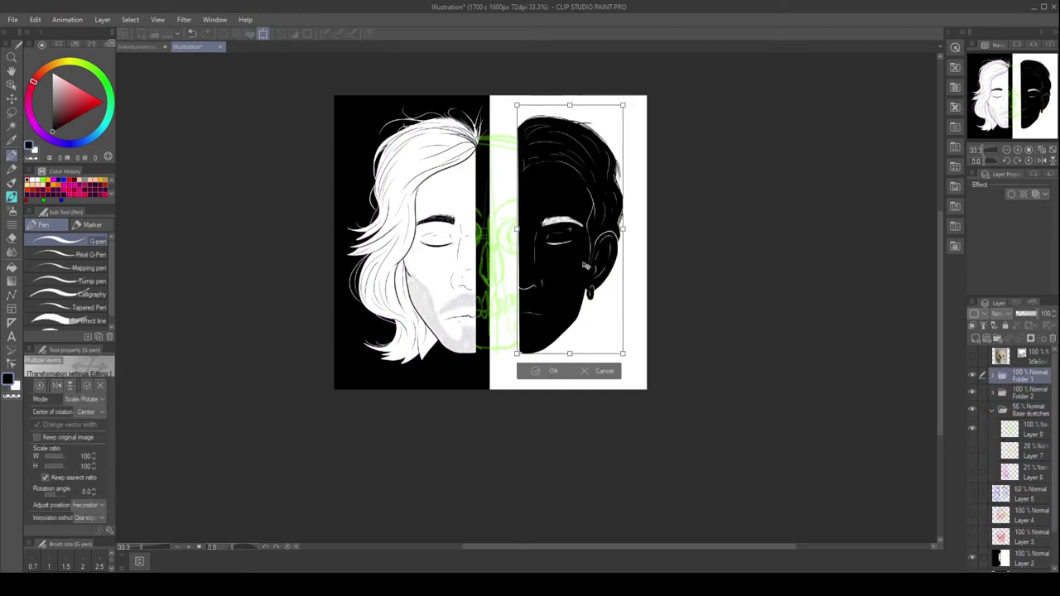
{"action": "left_click_drag", "start_coordinate": [563, 248], "coordinate": [576, 248]}
{"action": "key", "text": "Return"}
Shift the left half-face folder outward to widen the gap around the skull sketch.
{"action": "left_click", "coordinate": [1027, 394]}
{"action": "key", "text": "ctrl+t"}
{"action": "left_click_drag", "start_coordinate": [415, 248], "coordinate": [399, 248]}
{"action": "key", "text": "Return"}
{"action": "key", "text": "ctrl+t"}
{"action": "key", "text": "Return"}
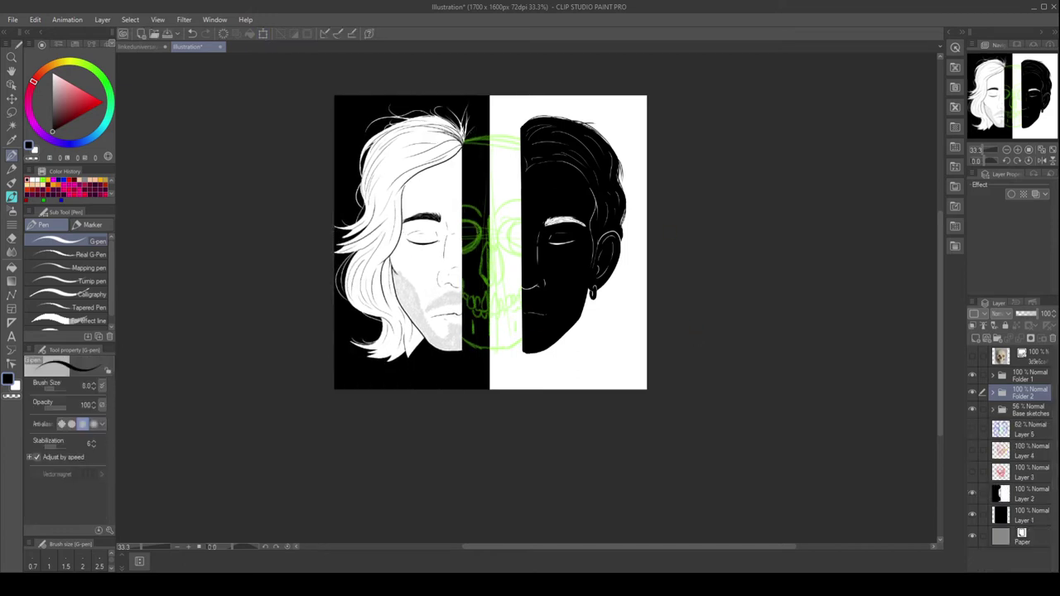
Nudge the left half-face folder slightly inward and place a vertical symmetrical ruler along the black-and-white dividing line.
{"action": "key", "text": "ctrl+t"}
{"action": "key", "text": "Return"}
{"action": "key", "text": "u"}
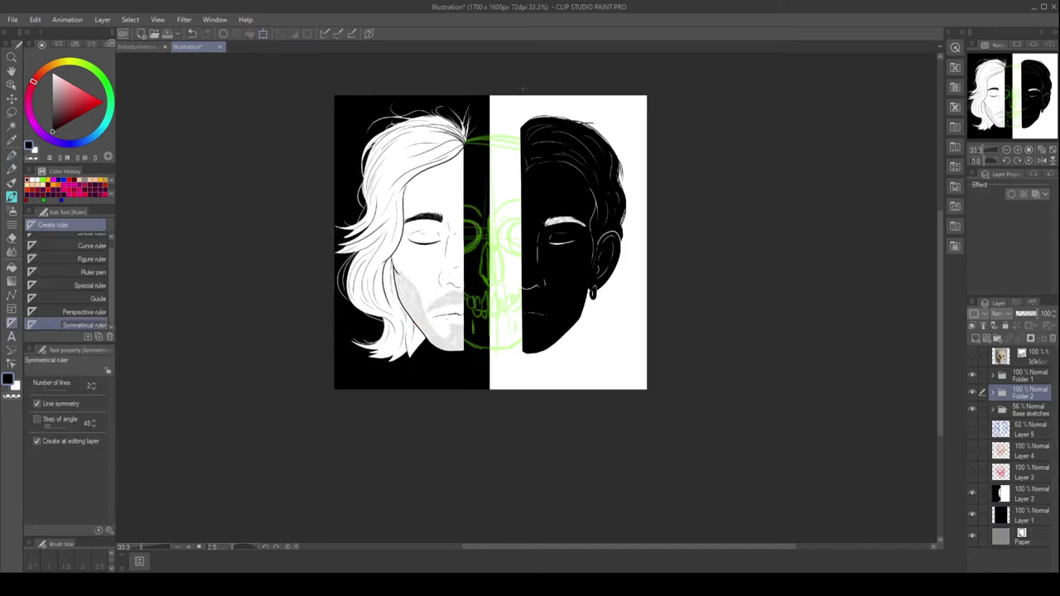
{"action": "left_click_drag", "start_coordinate": [490, 100], "coordinate": [490, 381]}
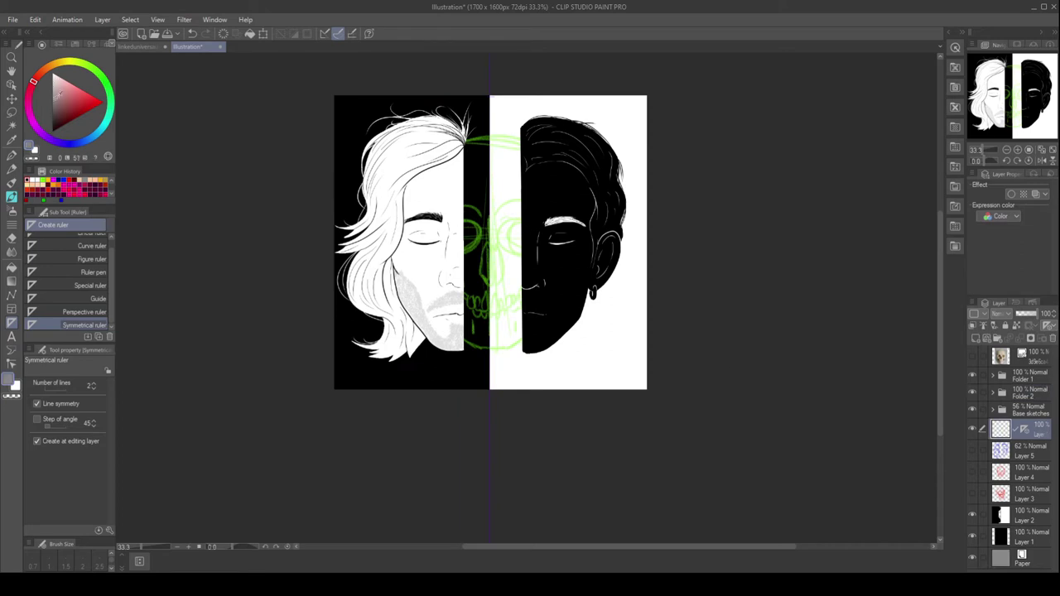
Block in the central skull silhouette from crown to chin in mid grey with the G-pen on the ruler's layer.
{"action": "key", "text": "p"}
{"action": "left_click_drag", "start_coordinate": [490, 149], "coordinate": [490, 281]}
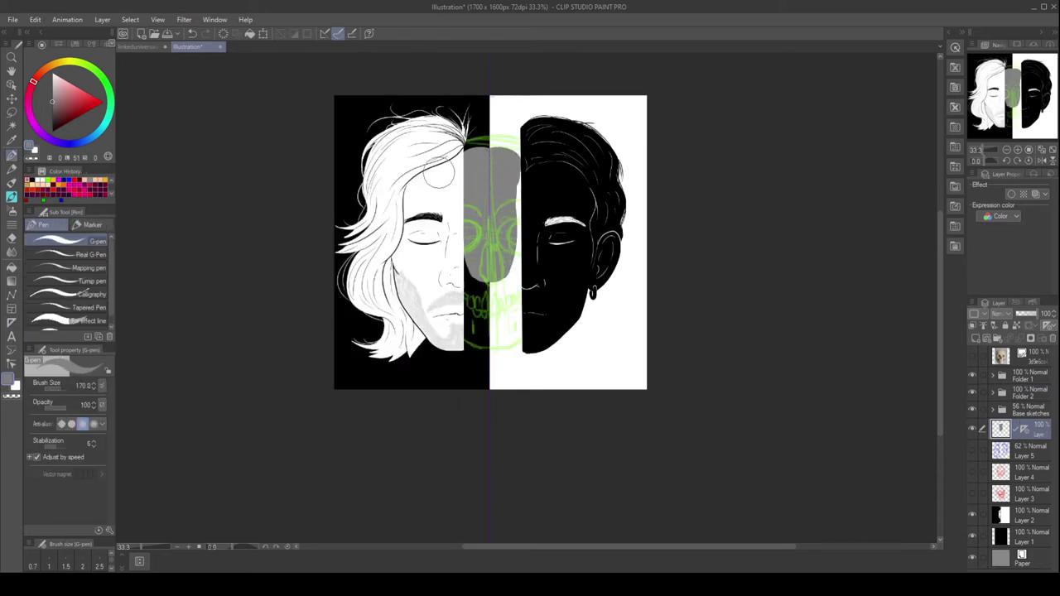
{"action": "scroll", "coordinate": [502, 191], "scroll_direction": "up", "scroll_amount": 1}
{"action": "left_click_drag", "start_coordinate": [430, 320], "coordinate": [472, 352]}
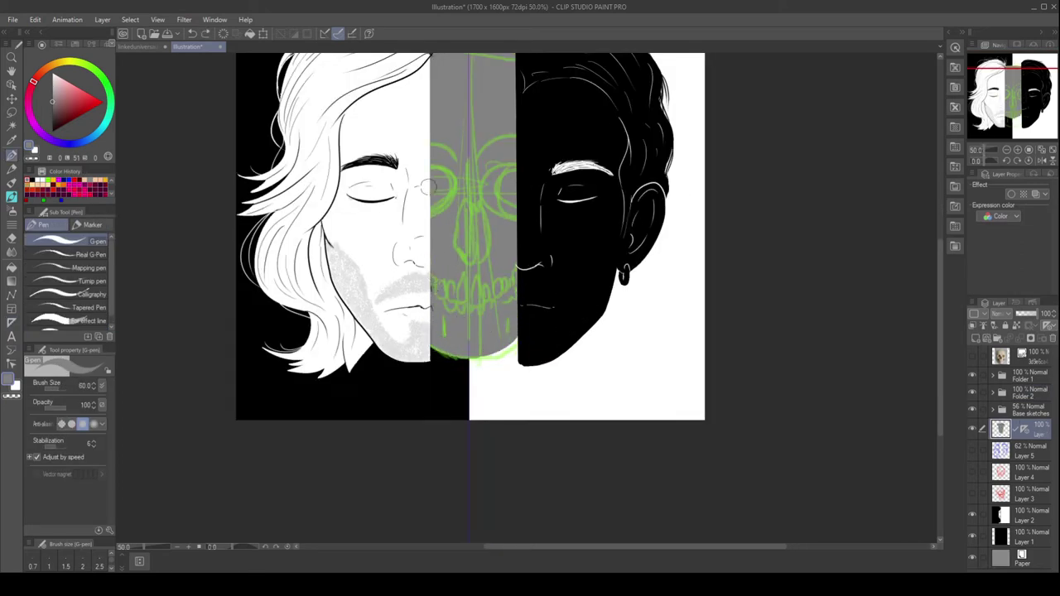
Paint the skull's nasal cavity in dark grey at brush size 25 and lower the Base sketches folder's opacity to 23%.
{"action": "key", "text": "bracketleft"}
{"action": "key", "text": "bracketleft"}
{"action": "left_click_drag", "start_coordinate": [464, 208], "coordinate": [468, 258]}
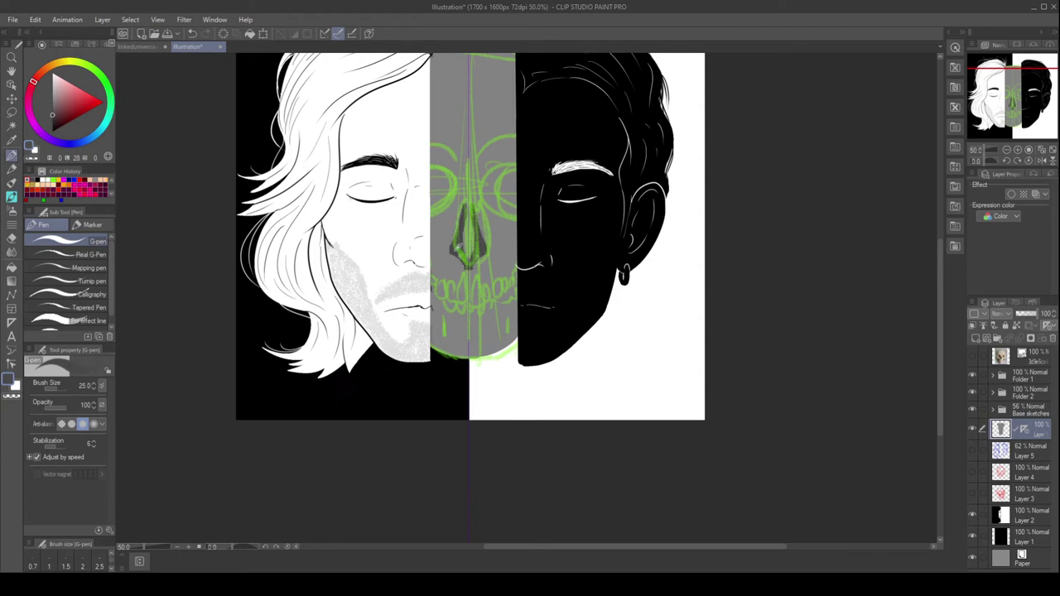
{"action": "left_click_drag", "start_coordinate": [450, 209], "coordinate": [487, 265]}
{"action": "left_click", "coordinate": [973, 395]}
{"action": "left_click_drag", "start_coordinate": [1023, 321], "coordinate": [1027, 315]}
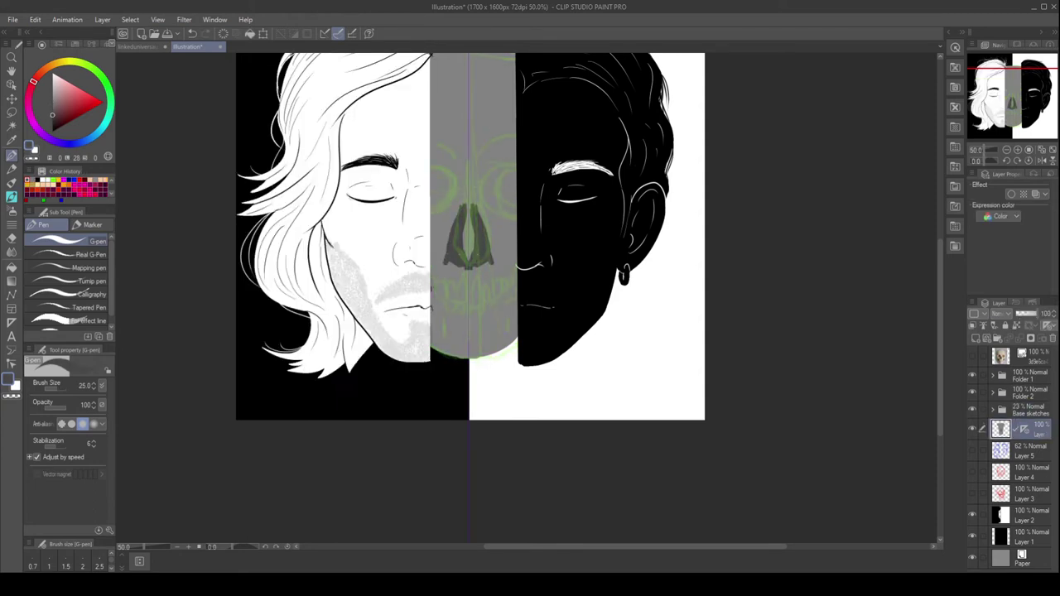
Refine the nasal cavity's shape on the skull layer and paint mirrored dark grey eye sockets with clean edges.
{"action": "left_click", "coordinate": [1031, 428]}
{"action": "mouse_move", "coordinate": [457, 211]}
{"action": "left_mouse_down"}
{"action": "mouse_move", "coordinate": [450, 265]}
{"action": "mouse_move", "coordinate": [472, 231]}
{"action": "left_mouse_up"}
{"action": "left_click_drag", "start_coordinate": [448, 170], "coordinate": [438, 201]}
{"action": "left_click_drag", "start_coordinate": [491, 170], "coordinate": [502, 201]}
{"action": "mouse_move", "coordinate": [444, 169]}
{"action": "left_mouse_down"}
{"action": "mouse_move", "coordinate": [439, 217]}
{"action": "mouse_move", "coordinate": [447, 195]}
{"action": "left_mouse_up"}
{"action": "key", "text": "e"}
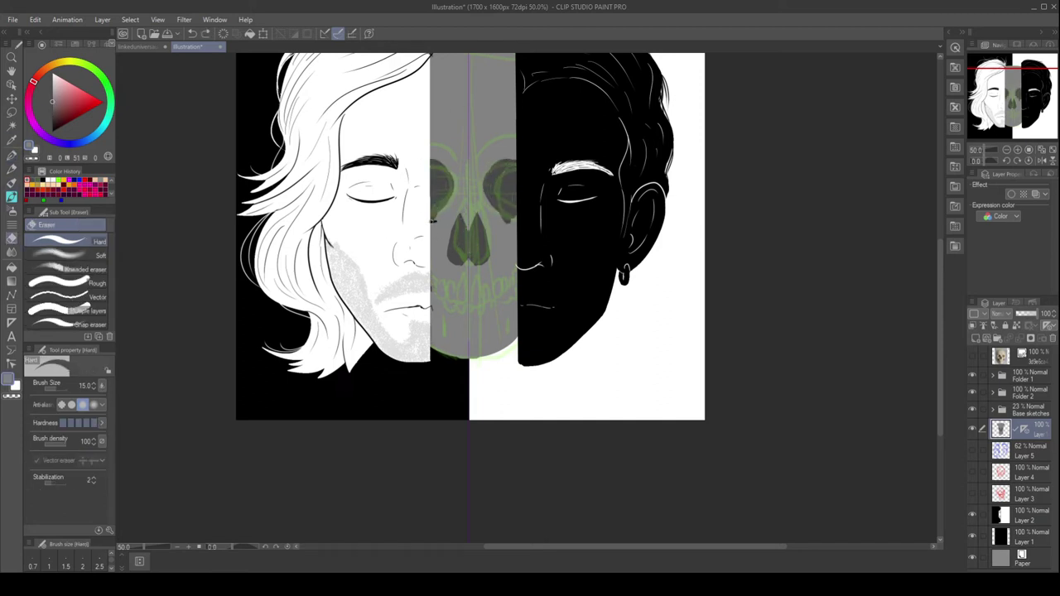
{"action": "key", "text": "p"}
{"action": "left_click", "coordinate": [505, 217], "text": "alt"}
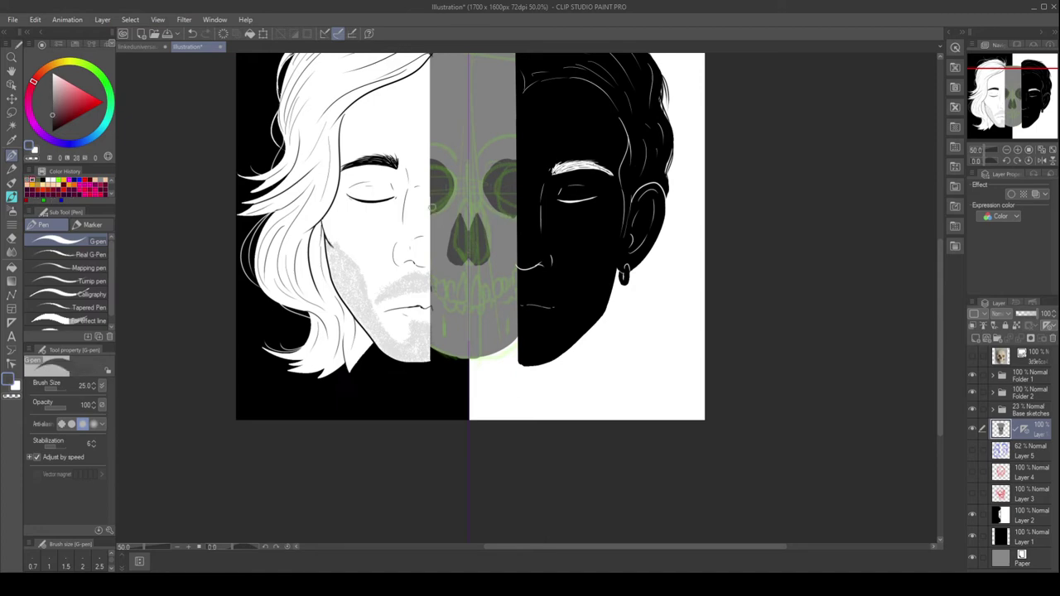
{"action": "left_click", "coordinate": [452, 131], "text": "alt"}
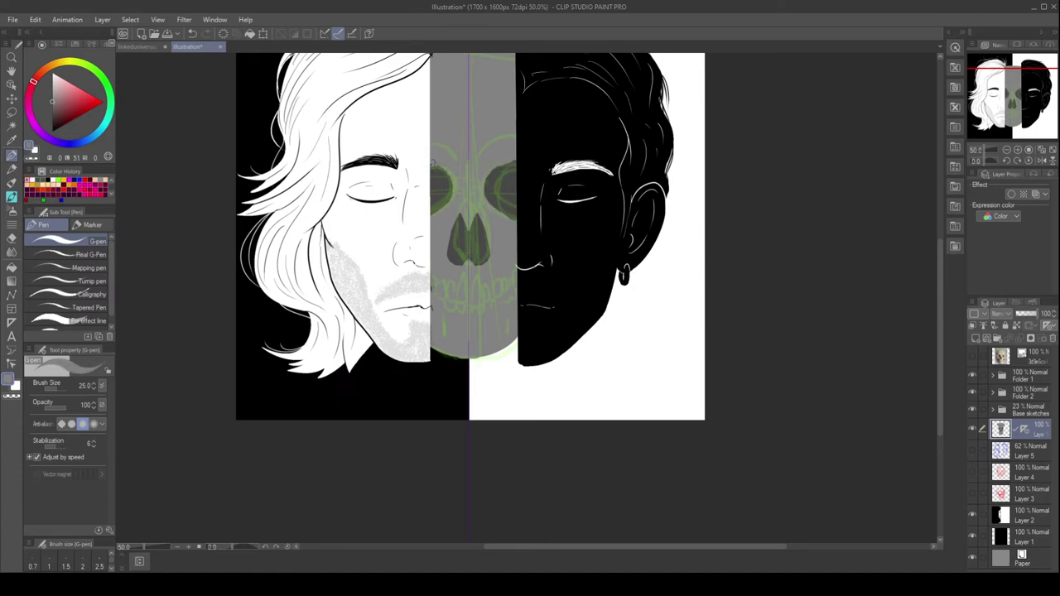
Outline the skull's upper teeth over the sketch in dark grey with the G-pen at size 10.
{"action": "scroll", "coordinate": [468, 266], "scroll_direction": "up", "scroll_amount": 2}
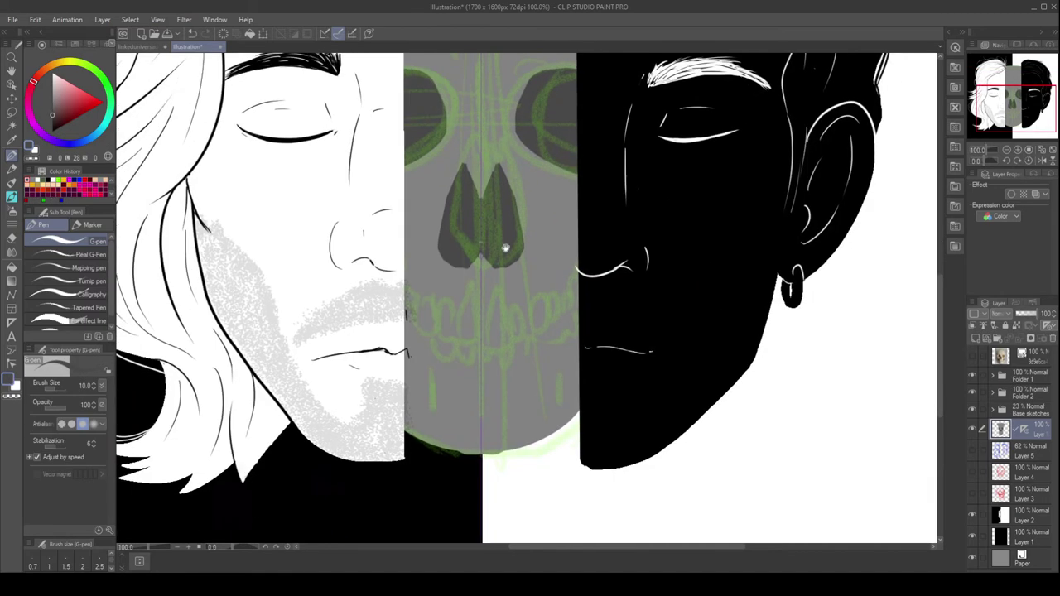
{"action": "left_click", "coordinate": [468, 265], "text": "alt"}
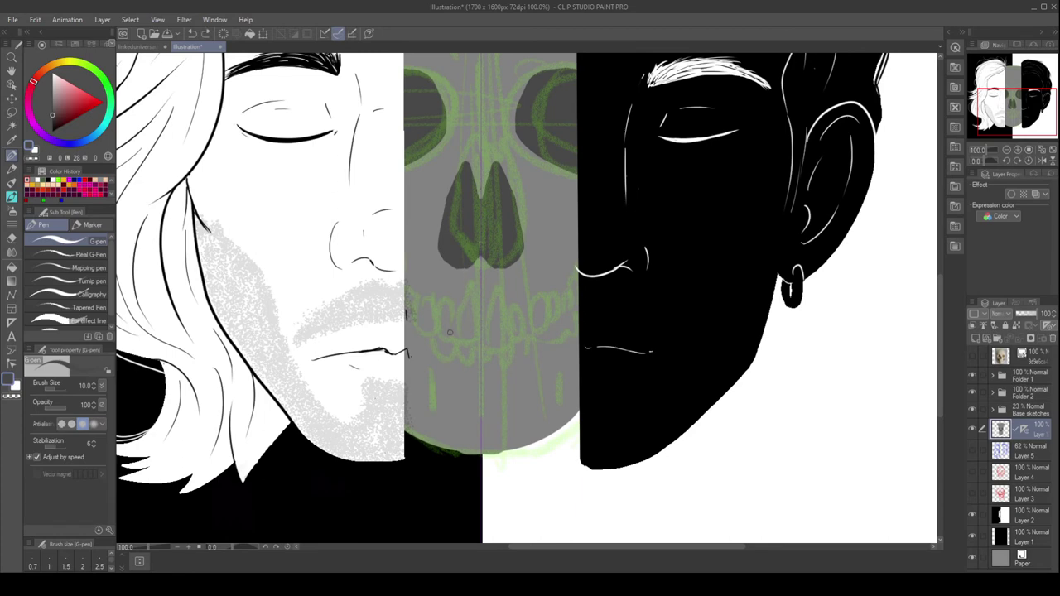
{"action": "mouse_move", "coordinate": [452, 336]}
{"action": "left_mouse_down"}
{"action": "mouse_move", "coordinate": [510, 334]}
{"action": "mouse_move", "coordinate": [454, 325]}
{"action": "left_mouse_up"}
{"action": "left_click_drag", "start_coordinate": [507, 325], "coordinate": [530, 333]}
{"action": "left_click_drag", "start_coordinate": [417, 333], "coordinate": [436, 329]}
{"action": "left_click_drag", "start_coordinate": [526, 330], "coordinate": [546, 333]}
{"action": "left_click_drag", "start_coordinate": [542, 331], "coordinate": [559, 313]}
{"action": "left_click_drag", "start_coordinate": [401, 313], "coordinate": [419, 331]}
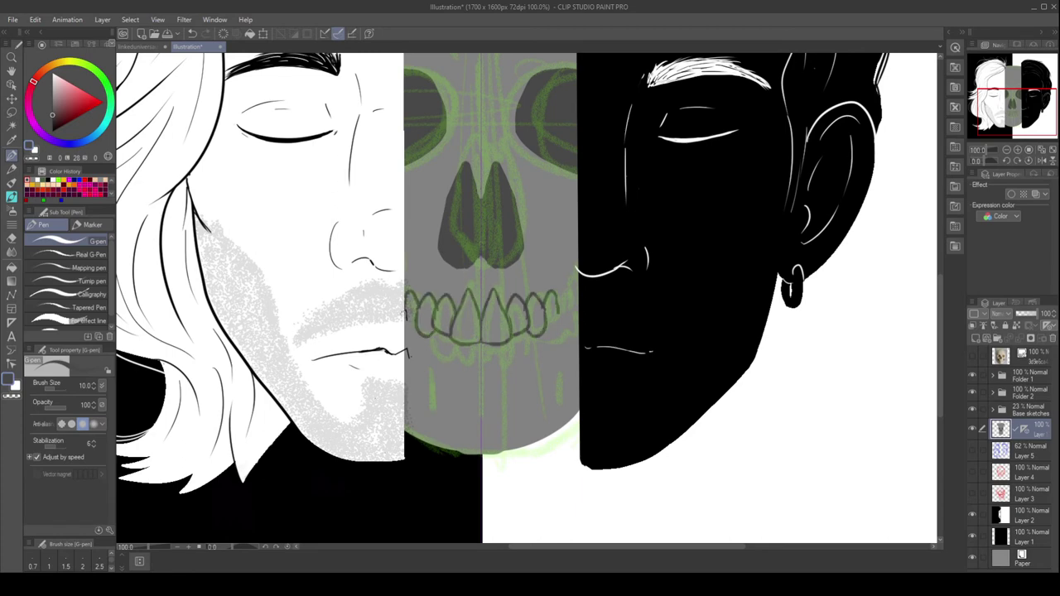
Remove the stray black marks along the white half-face's inner edge beside the mouth on Layer 10.
{"action": "left_click", "coordinate": [993, 393]}
{"action": "left_click", "coordinate": [1031, 432]}
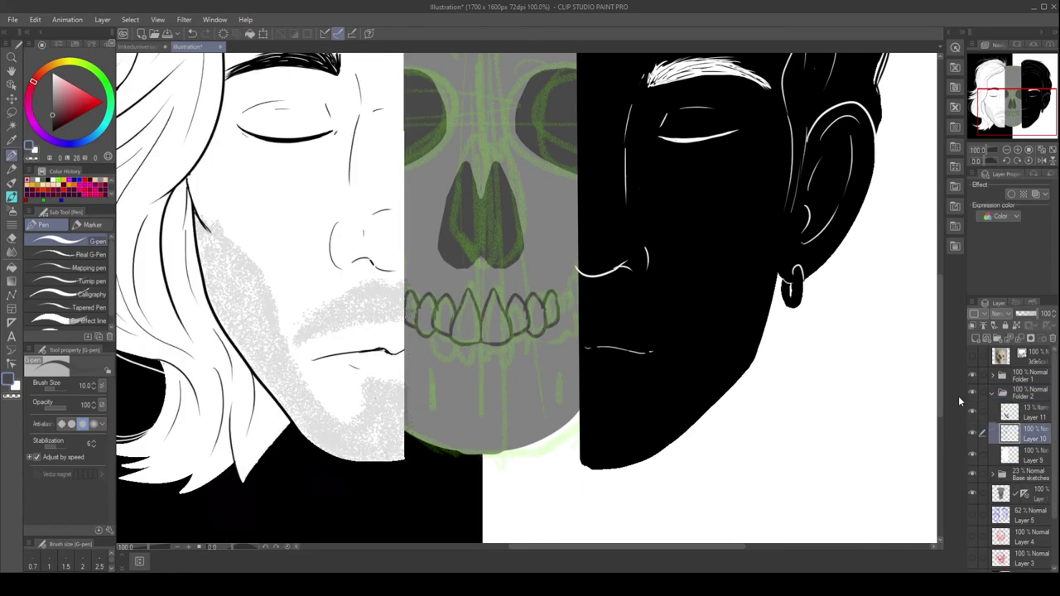
{"action": "left_click", "coordinate": [993, 394]}
Draw the lower teeth and fine brow, cheek and chin lines on the skull layer, and hide the Base sketches folder.
{"action": "left_click", "coordinate": [1032, 427]}
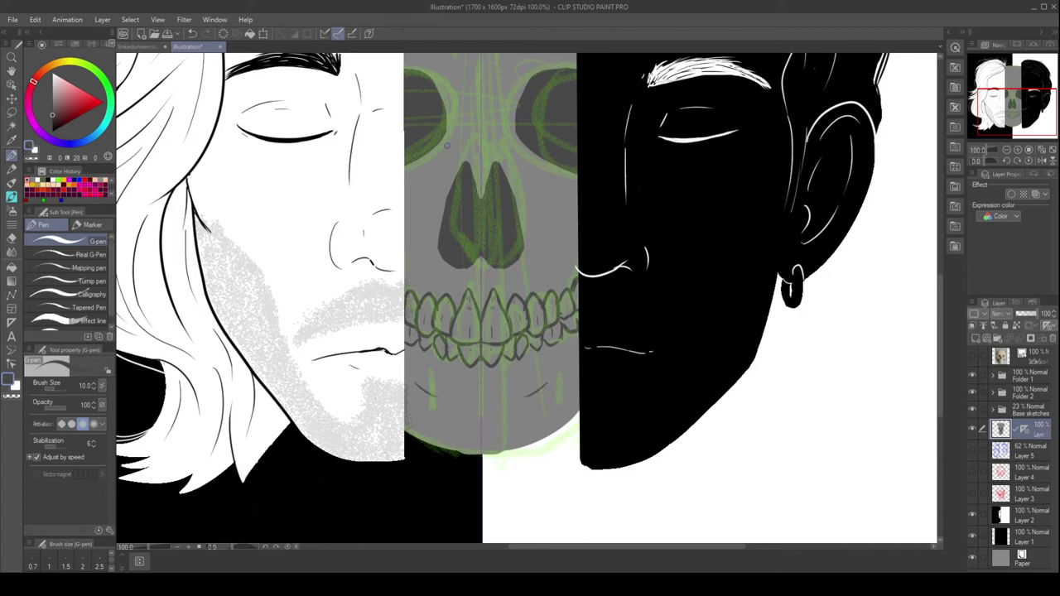
{"action": "scroll", "coordinate": [447, 145], "scroll_direction": "down", "scroll_amount": 4}
{"action": "scroll", "coordinate": [661, 397], "scroll_direction": "up", "scroll_amount": 2}
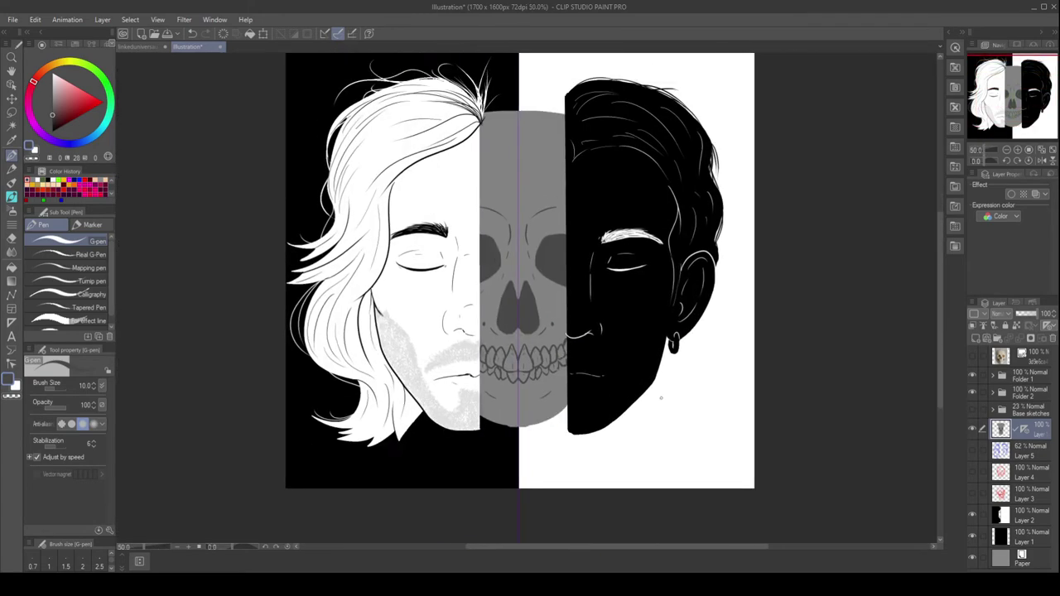
Reshape the skull's nasal cavity into a single pointed opening using the sampled greys.
{"action": "left_click", "coordinate": [529, 249], "text": "alt"}
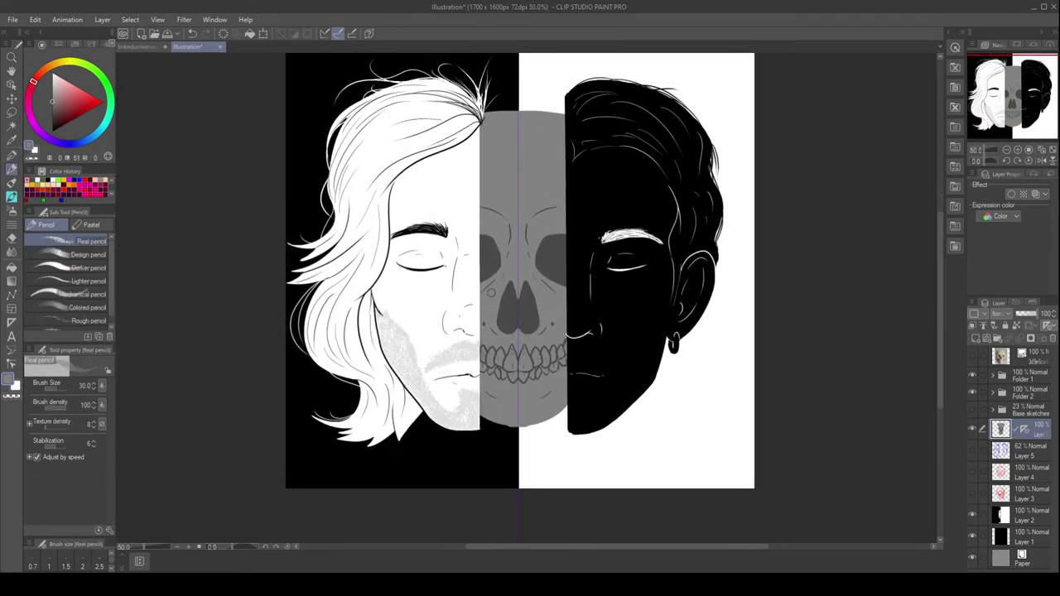
{"action": "scroll", "coordinate": [509, 303], "scroll_direction": "up", "scroll_amount": 2}
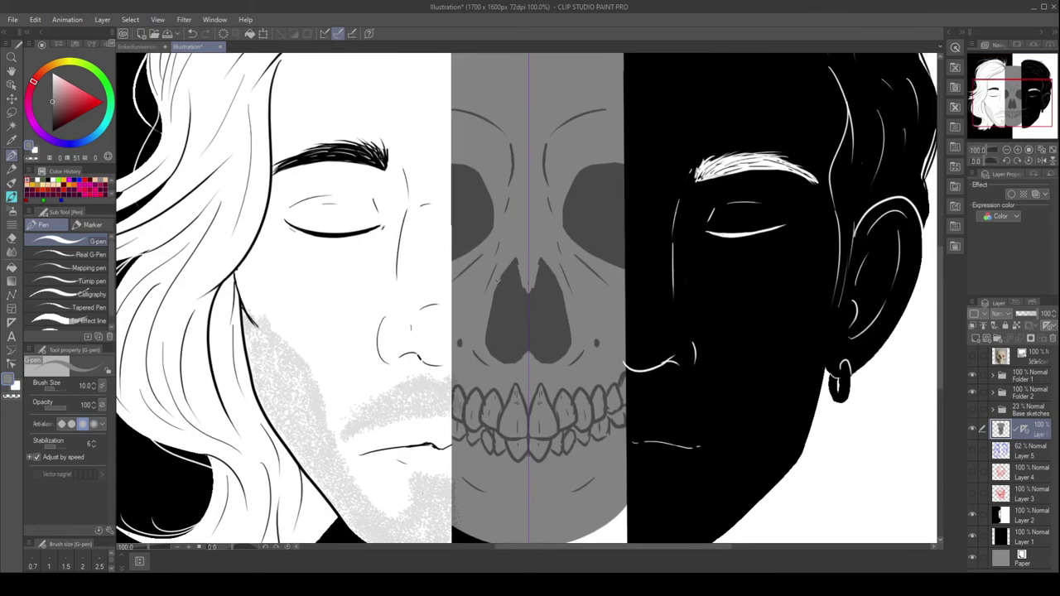
{"action": "left_click", "coordinate": [537, 260], "text": "alt"}
{"action": "left_click_drag", "start_coordinate": [529, 279], "coordinate": [529, 323]}
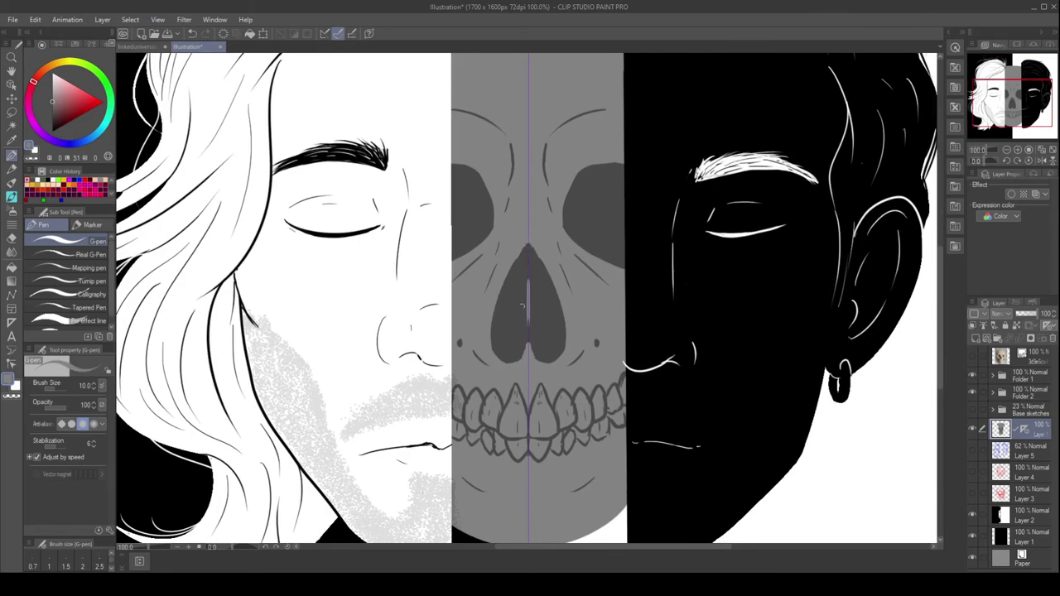
{"action": "scroll", "coordinate": [604, 247], "scroll_direction": "down", "scroll_amount": 3}
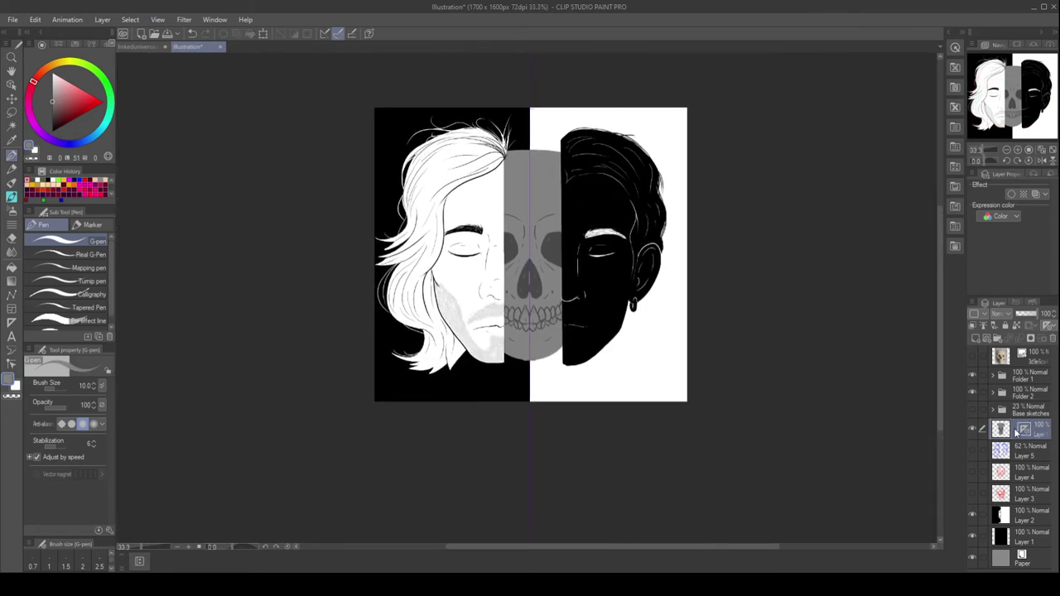
{"action": "scroll", "coordinate": [560, 285], "scroll_direction": "up", "scroll_amount": 3}
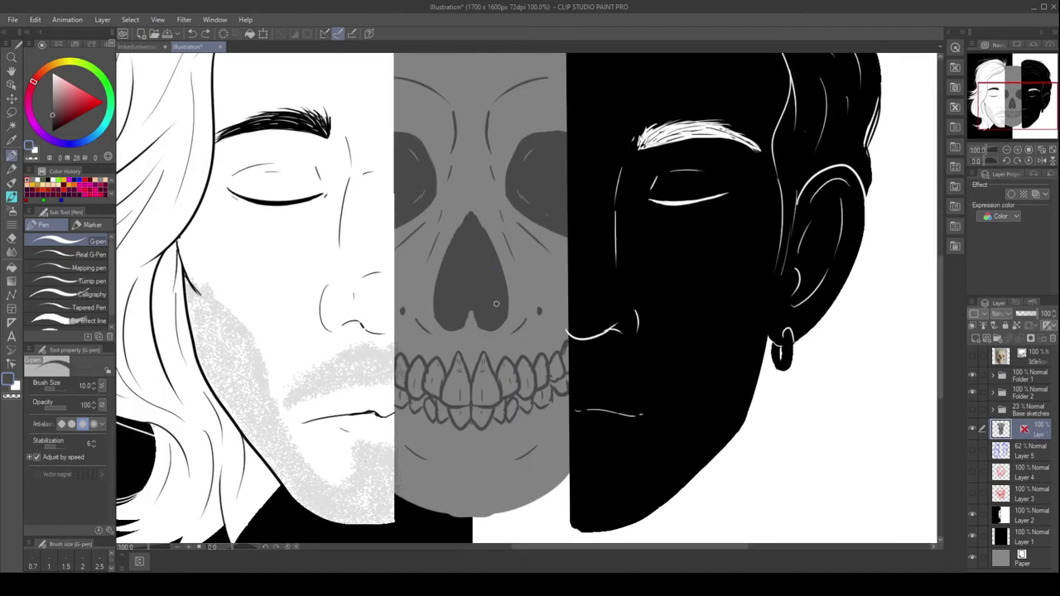
{"action": "left_click", "coordinate": [538, 310]}
{"action": "key", "text": "ctrl+z"}
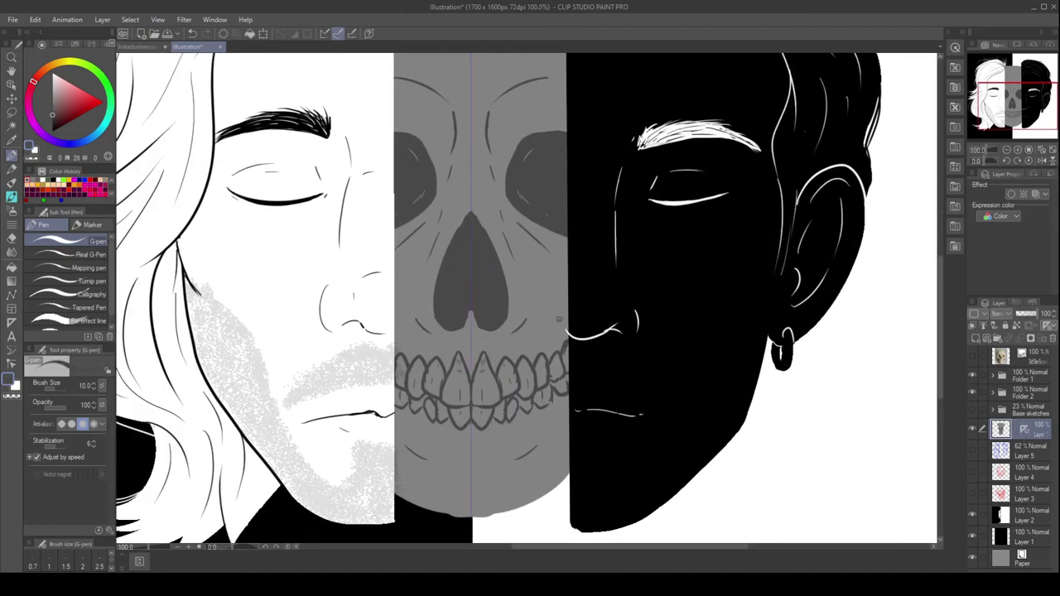
Resize the canvas to 1692 × 1600 px, extending it on the black side, and fill the added strip with black on Layer 2.
{"action": "scroll", "coordinate": [514, 354], "scroll_direction": "down", "scroll_amount": 4}
{"action": "key", "text": "ctrl+alt+c"}
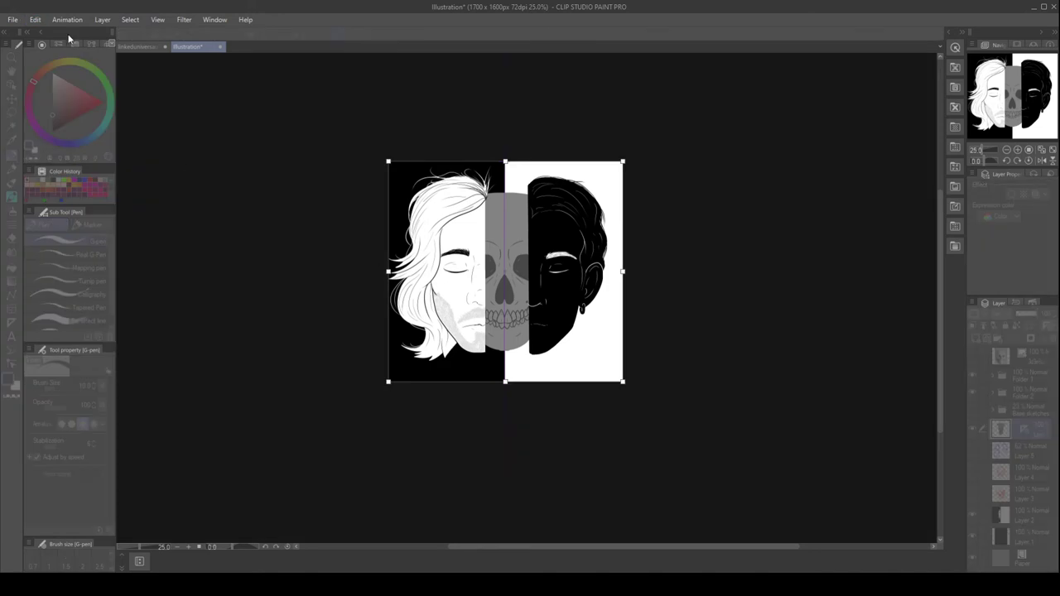
{"action": "key", "text": "Return"}
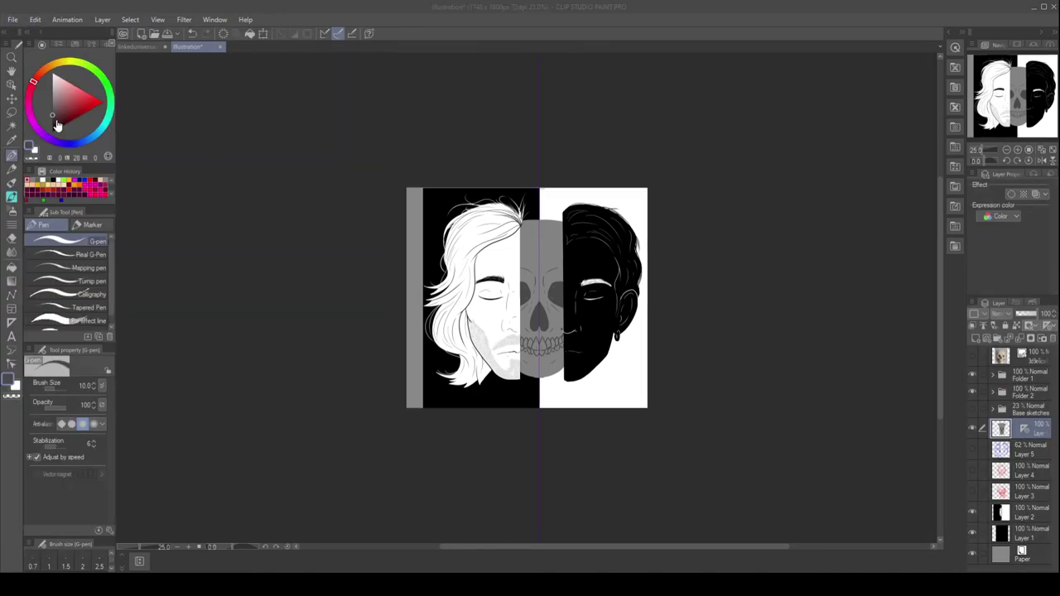
{"action": "key", "text": "ctrl+alt+c"}
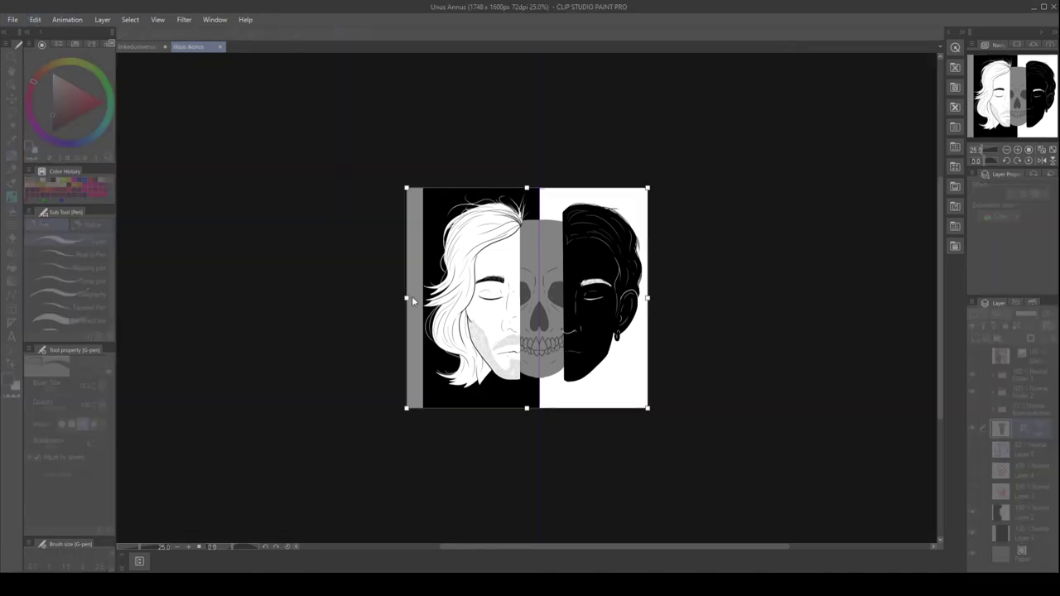
{"action": "left_click_drag", "start_coordinate": [412, 296], "coordinate": [420, 296]}
{"action": "key", "text": "Return"}
{"action": "key", "text": "g"}
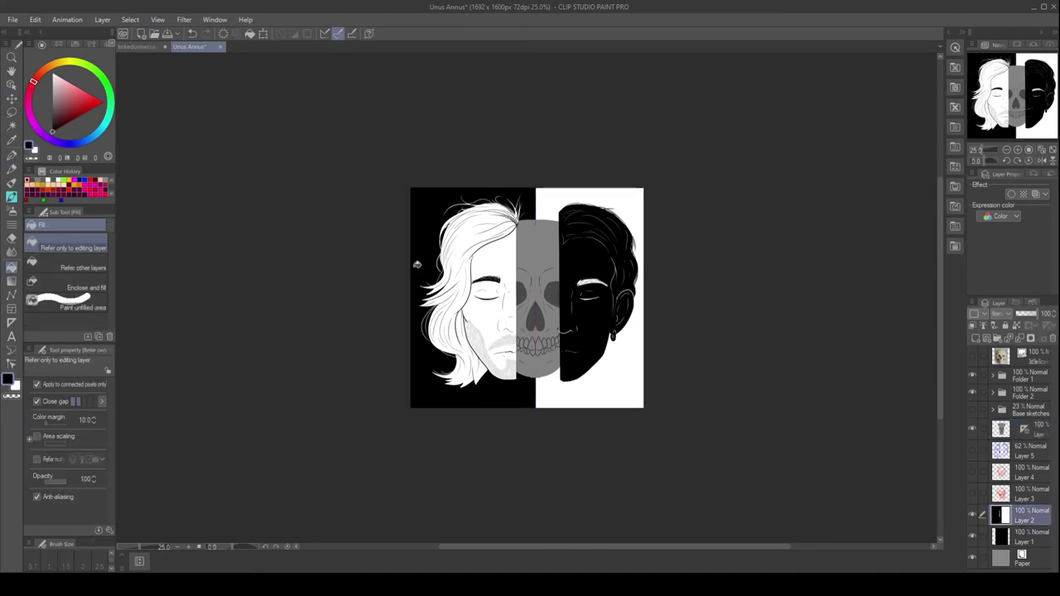
Shift the left half-face folder outward to match the right half's distance from the centre line.
{"action": "left_click", "coordinate": [1006, 390]}
{"action": "scroll", "coordinate": [509, 299], "scroll_direction": "up", "scroll_amount": 3}
{"action": "key", "text": "ctrl+t"}
{"action": "left_click_drag", "start_coordinate": [472, 301], "coordinate": [446, 370]}
{"action": "key", "text": "Return"}
Refine the skull's eye sockets and brow lines and add short root lines around the teeth in dark grey.
{"action": "left_click", "coordinate": [1006, 428]}
{"action": "key", "text": "p"}
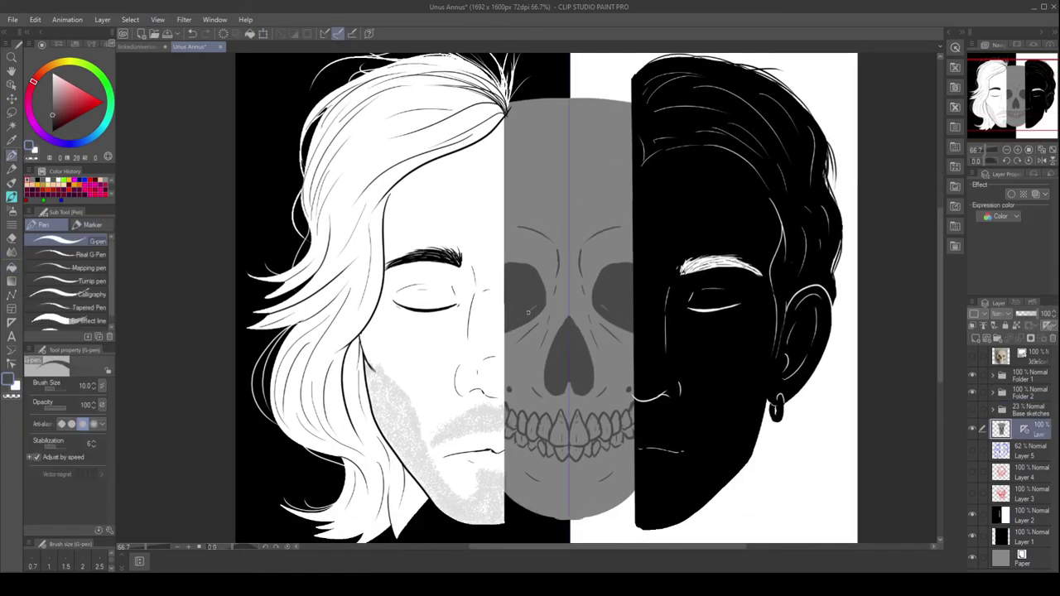
{"action": "left_click", "coordinate": [539, 294], "text": "alt"}
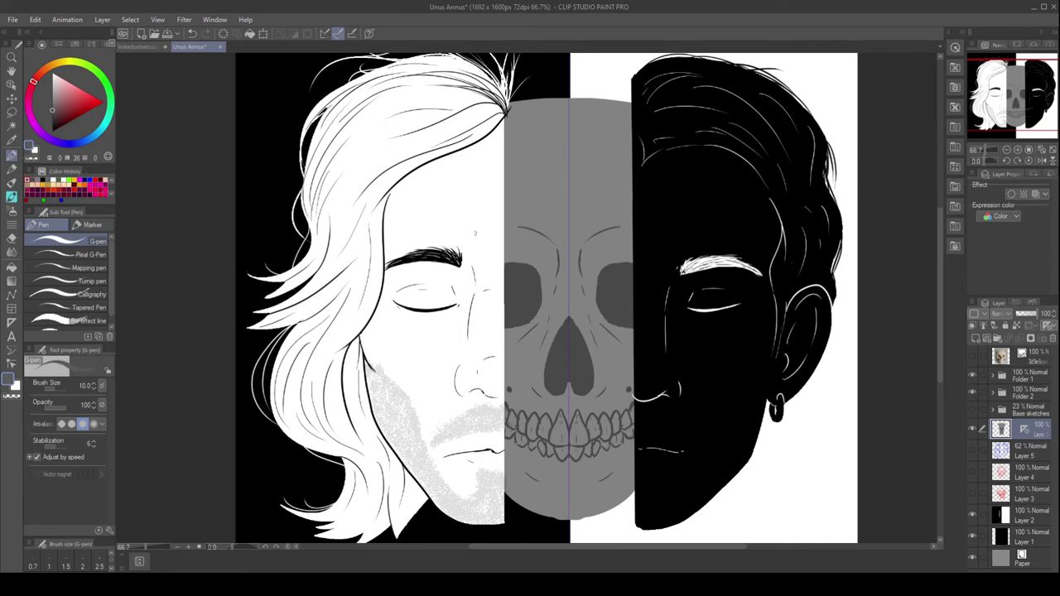
{"action": "left_click", "coordinate": [531, 479], "text": "alt"}
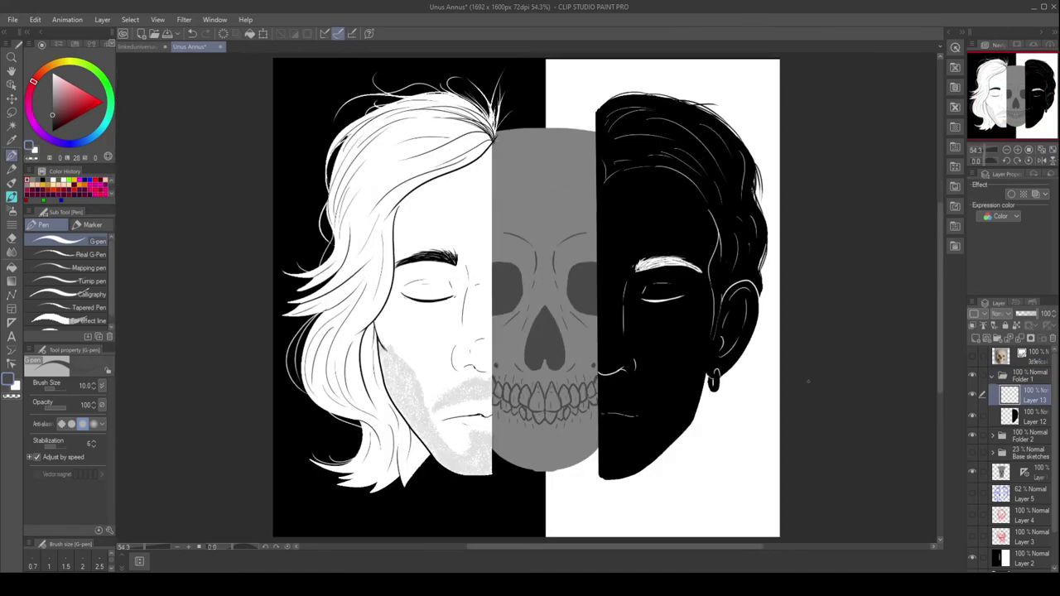
Switch off the skull layer's symmetrical ruler and draw thin grey drips running down from the chin.
{"action": "left_click", "coordinate": [1024, 471]}
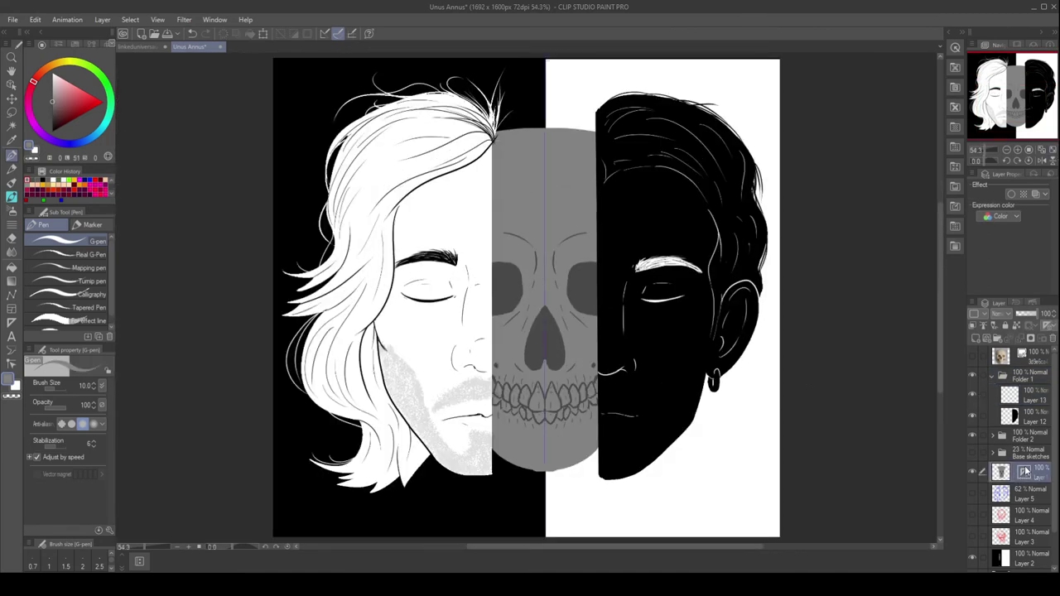
{"action": "key", "text": "ctrl+alt+0"}
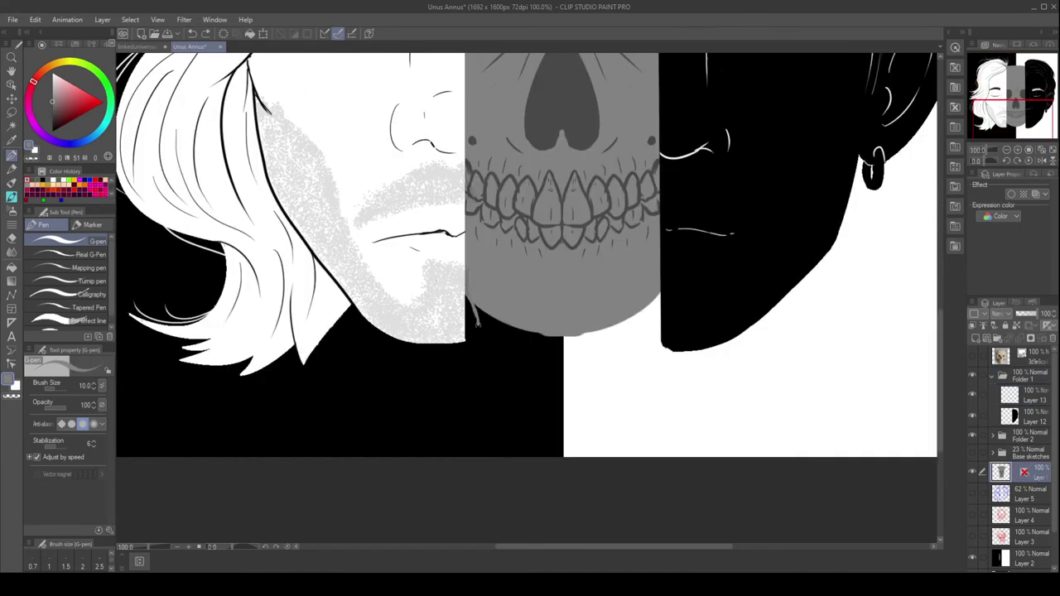
{"action": "left_click_drag", "start_coordinate": [551, 334], "coordinate": [558, 451]}
{"action": "left_click_drag", "start_coordinate": [572, 335], "coordinate": [571, 353]}
{"action": "left_click_drag", "start_coordinate": [611, 328], "coordinate": [611, 428]}
{"action": "left_click_drag", "start_coordinate": [643, 306], "coordinate": [646, 327]}
{"action": "left_click", "coordinate": [530, 364], "text": "alt"}
{"action": "mouse_move", "coordinate": [526, 291]}
{"action": "left_mouse_down"}
{"action": "mouse_move", "coordinate": [513, 330]}
{"action": "mouse_move", "coordinate": [522, 313]}
{"action": "mouse_move", "coordinate": [497, 365]}
{"action": "left_mouse_up"}
Break up the chin's edge over the black background with the Spray airbrush, alternating grey and black streaks.
{"action": "key", "text": "b"}
{"action": "left_click", "coordinate": [66, 285]}
{"action": "key", "text": "x"}
{"action": "mouse_move", "coordinate": [496, 313]}
{"action": "left_mouse_down"}
{"action": "mouse_move", "coordinate": [495, 431]}
{"action": "mouse_move", "coordinate": [490, 286]}
{"action": "mouse_move", "coordinate": [479, 290]}
{"action": "mouse_move", "coordinate": [470, 451]}
{"action": "left_mouse_up"}
{"action": "left_click_drag", "start_coordinate": [501, 365], "coordinate": [515, 422]}
{"action": "key", "text": "x"}
{"action": "mouse_move", "coordinate": [513, 315]}
{"action": "left_mouse_down"}
{"action": "mouse_move", "coordinate": [528, 290]}
{"action": "mouse_move", "coordinate": [530, 334]}
{"action": "left_mouse_up"}
Spray ragged drip texture around the middle of the chin, across the black-and-white divide.
{"action": "key", "text": "x"}
{"action": "mouse_move", "coordinate": [512, 282]}
{"action": "left_mouse_down"}
{"action": "mouse_move", "coordinate": [519, 319]}
{"action": "mouse_move", "coordinate": [510, 303]}
{"action": "mouse_move", "coordinate": [537, 334]}
{"action": "left_mouse_up"}
{"action": "mouse_move", "coordinate": [547, 336]}
{"action": "left_mouse_down"}
{"action": "mouse_move", "coordinate": [555, 454]}
{"action": "mouse_move", "coordinate": [545, 361]}
{"action": "left_mouse_up"}
{"action": "mouse_move", "coordinate": [545, 348]}
{"action": "left_mouse_down"}
{"action": "mouse_move", "coordinate": [547, 457]}
{"action": "mouse_move", "coordinate": [549, 397]}
{"action": "mouse_move", "coordinate": [572, 392]}
{"action": "left_mouse_up"}
{"action": "left_click_drag", "start_coordinate": [580, 326], "coordinate": [583, 369]}
{"action": "key", "text": "x"}
{"action": "key", "text": "x"}
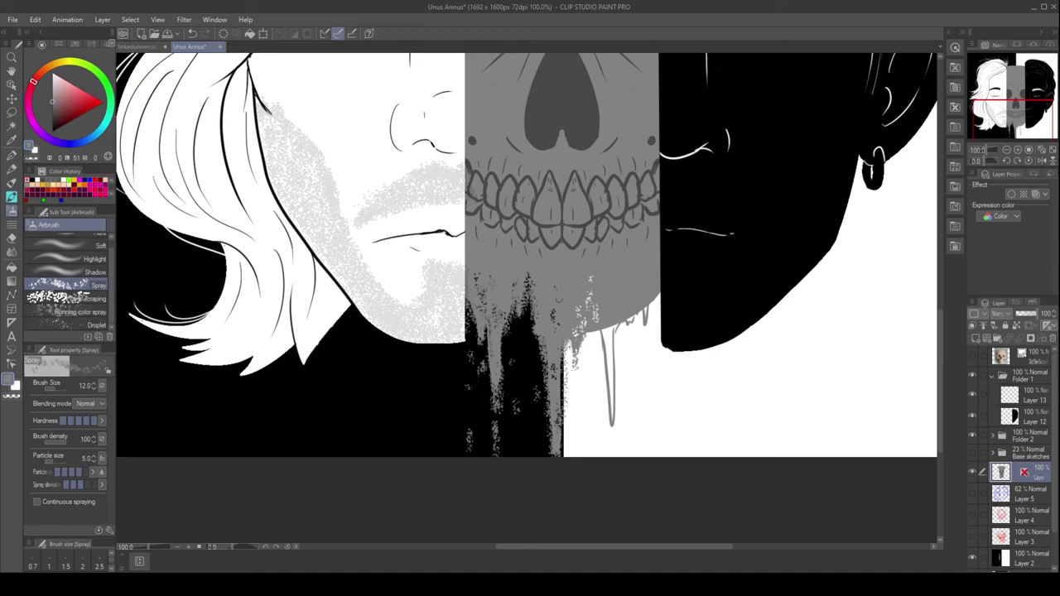
Build up the sprayed drips below the black-side chin and along the centre divide down to the canvas edge.
{"action": "key", "text": "x"}
{"action": "left_click_drag", "start_coordinate": [497, 341], "coordinate": [498, 402]}
{"action": "key", "text": "x"}
{"action": "key", "text": "x"}
{"action": "left_click_drag", "start_coordinate": [512, 249], "coordinate": [519, 266]}
{"action": "key", "text": "x"}
{"action": "key", "text": "x"}
{"action": "left_click_drag", "start_coordinate": [562, 397], "coordinate": [556, 456]}
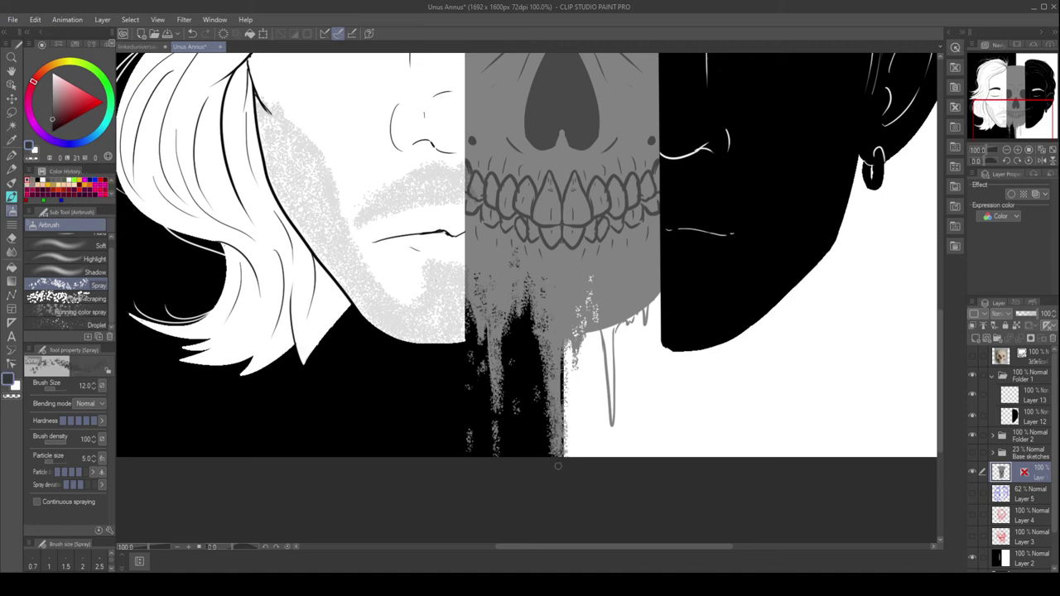
Spray grey over the drip lines and chin edge on the white side, with a few loose specks beside them.
{"action": "key", "text": "x"}
{"action": "left_click_drag", "start_coordinate": [575, 326], "coordinate": [613, 429]}
{"action": "left_click_drag", "start_coordinate": [630, 325], "coordinate": [657, 294]}
{"action": "left_click", "coordinate": [656, 368]}
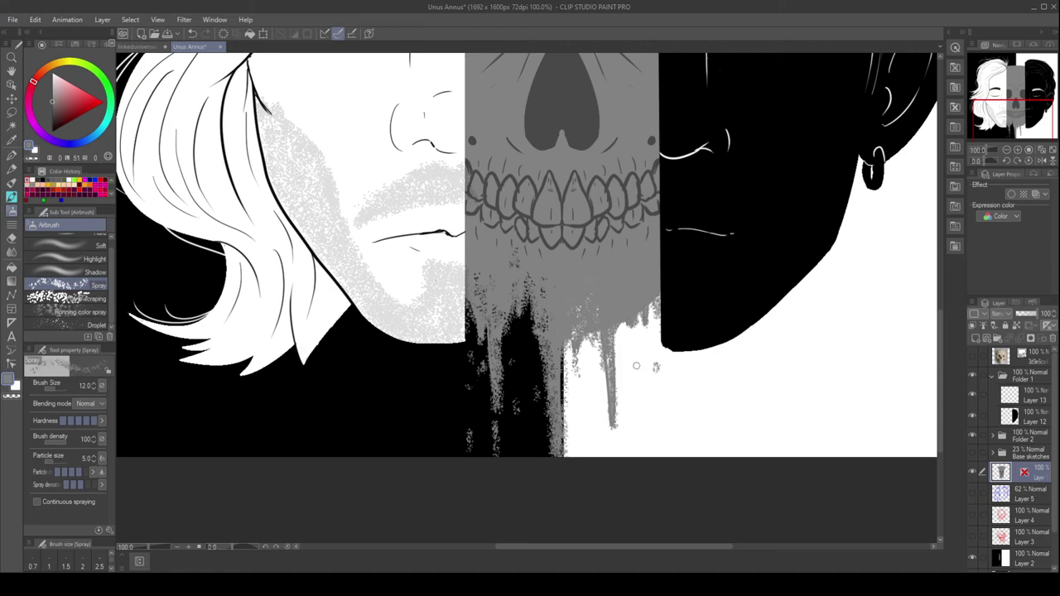
{"action": "left_click_drag", "start_coordinate": [593, 430], "coordinate": [611, 332]}
Roughen the chin's edge and drips over the white background with the Spray airbrush, alternating grey and white streaks and specks.
{"action": "key", "text": "x"}
{"action": "mouse_move", "coordinate": [608, 373]}
{"action": "left_mouse_down"}
{"action": "mouse_move", "coordinate": [631, 282]}
{"action": "mouse_move", "coordinate": [646, 323]}
{"action": "left_mouse_up"}
{"action": "key", "text": "x"}
{"action": "left_click_drag", "start_coordinate": [627, 273], "coordinate": [629, 340]}
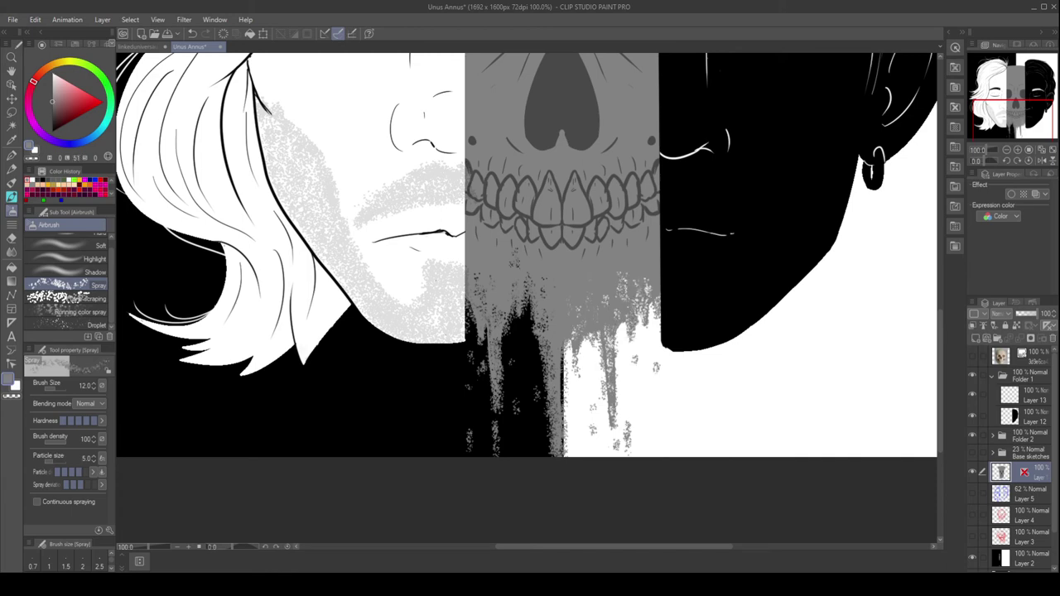
{"action": "left_click_drag", "start_coordinate": [658, 299], "coordinate": [640, 414]}
{"action": "mouse_move", "coordinate": [566, 340]}
{"action": "left_mouse_down"}
{"action": "mouse_move", "coordinate": [563, 443]}
{"action": "mouse_move", "coordinate": [605, 286]}
{"action": "left_mouse_up"}
{"action": "key", "text": "x"}
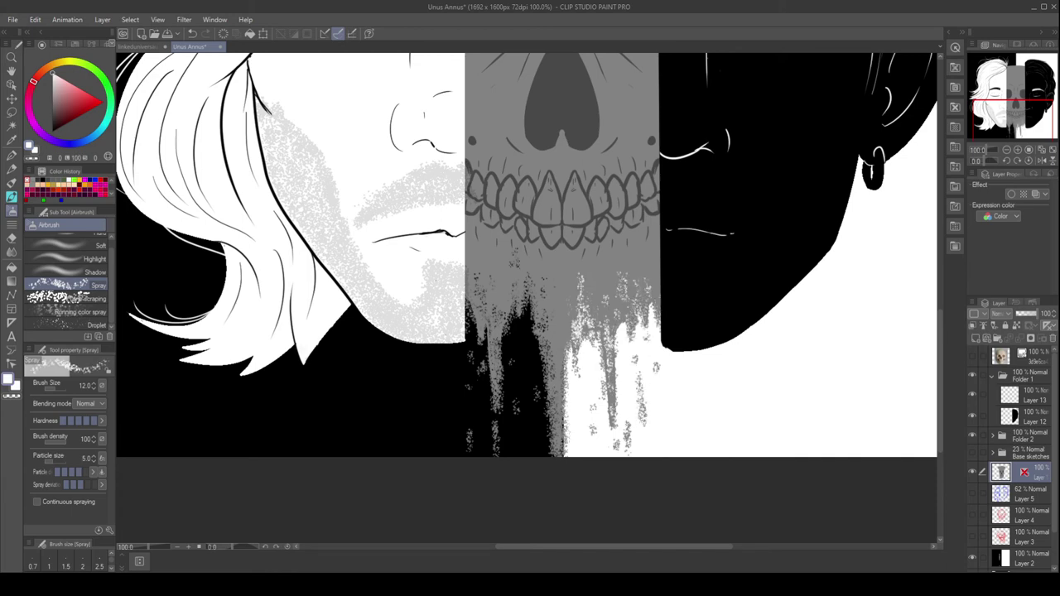
Break up the skull's flat top edge over the black background with sprayed vertical streaks.
{"action": "scroll", "coordinate": [582, 432], "scroll_direction": "down", "scroll_amount": 2}
{"action": "left_click", "coordinate": [590, 356], "text": "alt"}
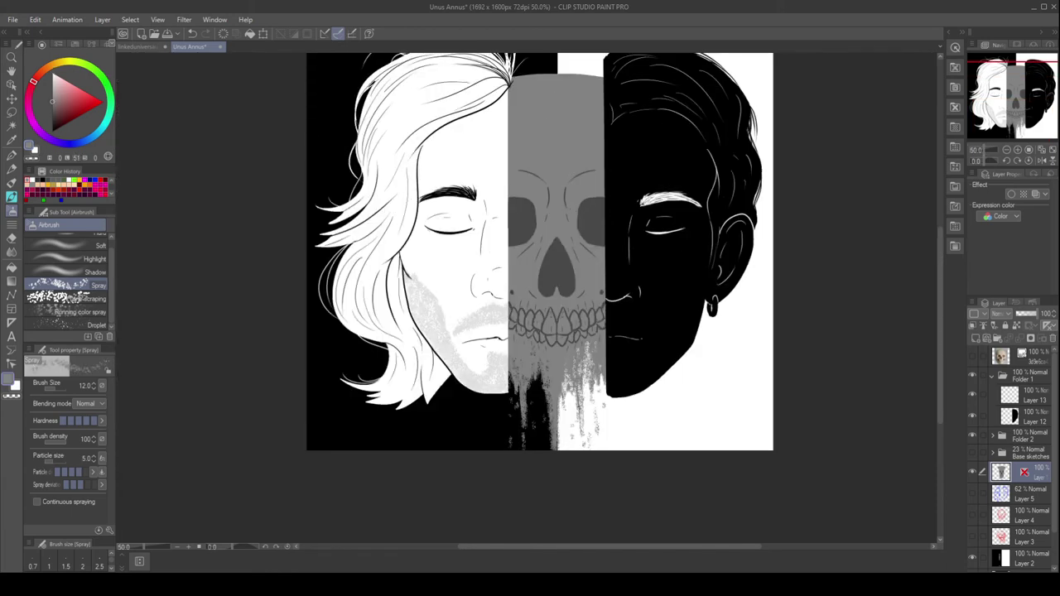
{"action": "key", "text": "x"}
{"action": "left_click_drag", "start_coordinate": [530, 132], "coordinate": [521, 199]}
{"action": "mouse_move", "coordinate": [512, 157]}
{"action": "left_mouse_down"}
{"action": "mouse_move", "coordinate": [530, 189]}
{"action": "mouse_move", "coordinate": [524, 220]}
{"action": "left_mouse_up"}
{"action": "key", "text": "x"}
Enlarge the Spray brush to 17 and spray ragged streaks into the skull's top edge over the white background.
{"action": "mouse_move", "coordinate": [565, 154]}
{"action": "left_mouse_down"}
{"action": "mouse_move", "coordinate": [582, 161]}
{"action": "mouse_move", "coordinate": [570, 180]}
{"action": "mouse_move", "coordinate": [580, 154]}
{"action": "mouse_move", "coordinate": [593, 226]}
{"action": "left_mouse_up"}
{"action": "key", "text": "bracketright"}
{"action": "key", "text": "bracketright"}
{"action": "left_click_drag", "start_coordinate": [580, 156], "coordinate": [593, 217]}
{"action": "left_click_drag", "start_coordinate": [593, 174], "coordinate": [520, 165]}
{"action": "left_click", "coordinate": [538, 199], "text": "alt"}
{"action": "left_click_drag", "start_coordinate": [593, 241], "coordinate": [593, 209]}
{"action": "left_click", "coordinate": [580, 165], "text": "alt"}
{"action": "mouse_move", "coordinate": [596, 177]}
{"action": "left_mouse_down"}
{"action": "mouse_move", "coordinate": [597, 227]}
{"action": "mouse_move", "coordinate": [564, 158]}
{"action": "mouse_move", "coordinate": [593, 197]}
{"action": "mouse_move", "coordinate": [595, 237]}
{"action": "left_mouse_up"}
Refine the ragged streaks on both halves of the skull's top, alternating colours sampled from the canvas.
{"action": "left_click", "coordinate": [539, 198], "text": "alt"}
{"action": "left_click_drag", "start_coordinate": [595, 205], "coordinate": [595, 225]}
{"action": "left_click_drag", "start_coordinate": [596, 184], "coordinate": [597, 247]}
{"action": "left_click_drag", "start_coordinate": [584, 166], "coordinate": [588, 194]}
{"action": "left_click", "coordinate": [530, 133], "text": "alt"}
{"action": "left_click_drag", "start_coordinate": [530, 150], "coordinate": [550, 202]}
{"action": "left_click", "coordinate": [579, 165], "text": "alt"}
{"action": "left_click", "coordinate": [530, 133], "text": "alt"}
{"action": "scroll", "coordinate": [607, 326], "scroll_direction": "down", "scroll_amount": 1}
{"action": "scroll", "coordinate": [607, 326], "scroll_direction": "down", "scroll_amount": 1}
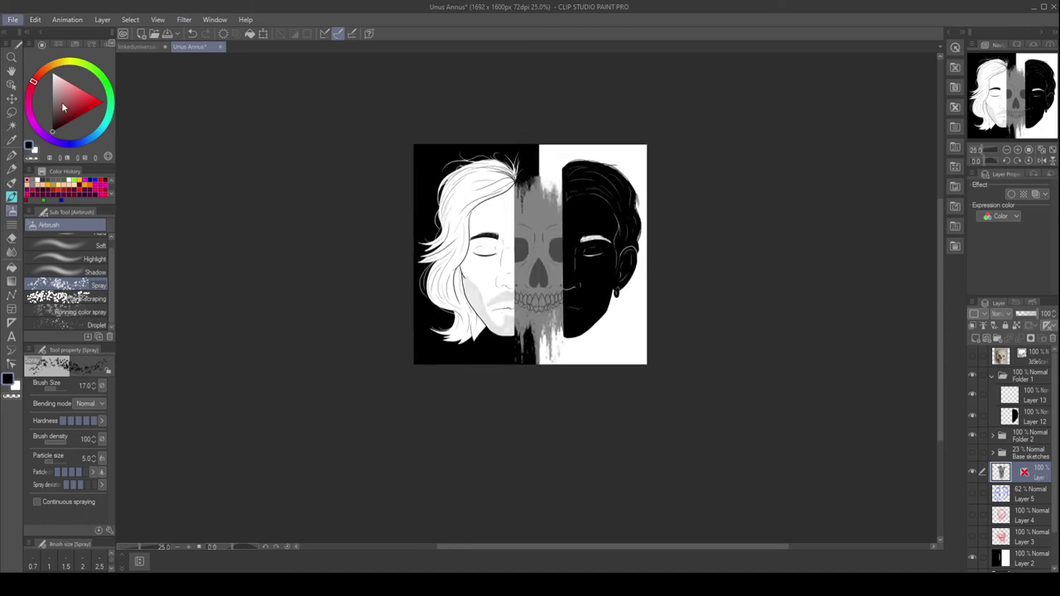
Spray more vertical streaks along the chin's outer edge beside the white face, alternating sampled grey and black.
{"action": "key", "text": "ctrl+0"}
{"action": "left_click_drag", "start_coordinate": [505, 436], "coordinate": [505, 493]}
{"action": "left_click", "coordinate": [511, 464], "text": "alt"}
{"action": "left_click_drag", "start_coordinate": [511, 457], "coordinate": [511, 497]}
{"action": "left_click", "coordinate": [506, 439], "text": "alt"}
{"action": "left_click_drag", "start_coordinate": [505, 431], "coordinate": [505, 454]}
{"action": "left_click", "coordinate": [505, 464], "text": "alt"}
{"action": "left_click_drag", "start_coordinate": [504, 429], "coordinate": [504, 477]}
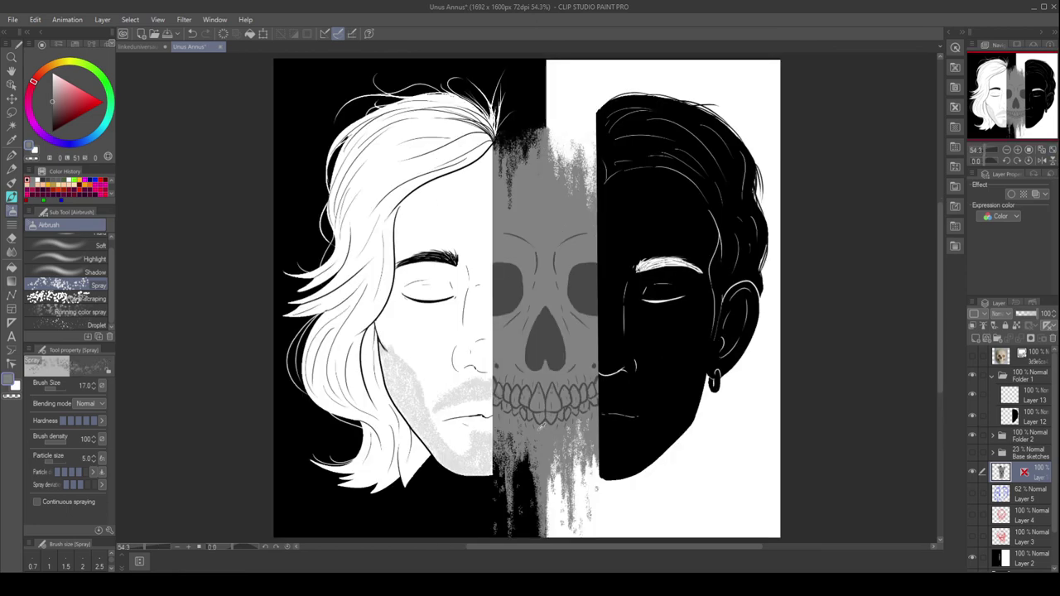
Thicken the sprayed drips between the black-side chin and the canvas edge, up to the centre divide, and save the file.
{"action": "left_click_drag", "start_coordinate": [508, 534], "coordinate": [516, 464]}
{"action": "left_click_drag", "start_coordinate": [520, 510], "coordinate": [530, 451]}
{"action": "left_click", "coordinate": [530, 530], "text": "alt"}
{"action": "left_click_drag", "start_coordinate": [542, 536], "coordinate": [550, 449]}
{"action": "left_click", "coordinate": [546, 473], "text": "alt"}
{"action": "left_click", "coordinate": [530, 530], "text": "alt"}
{"action": "left_click_drag", "start_coordinate": [540, 493], "coordinate": [540, 446]}
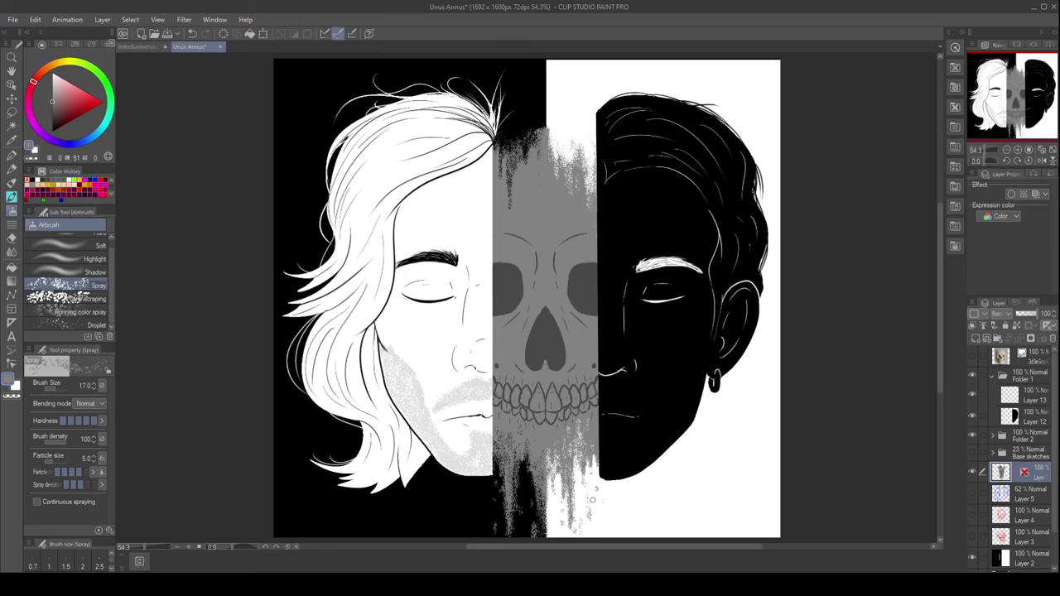
{"action": "key", "text": "ctrl+s"}
Add a raster layer above Layer 12 and draw black G-pen details around the earring on the black face.
{"action": "left_click", "coordinate": [1031, 418]}
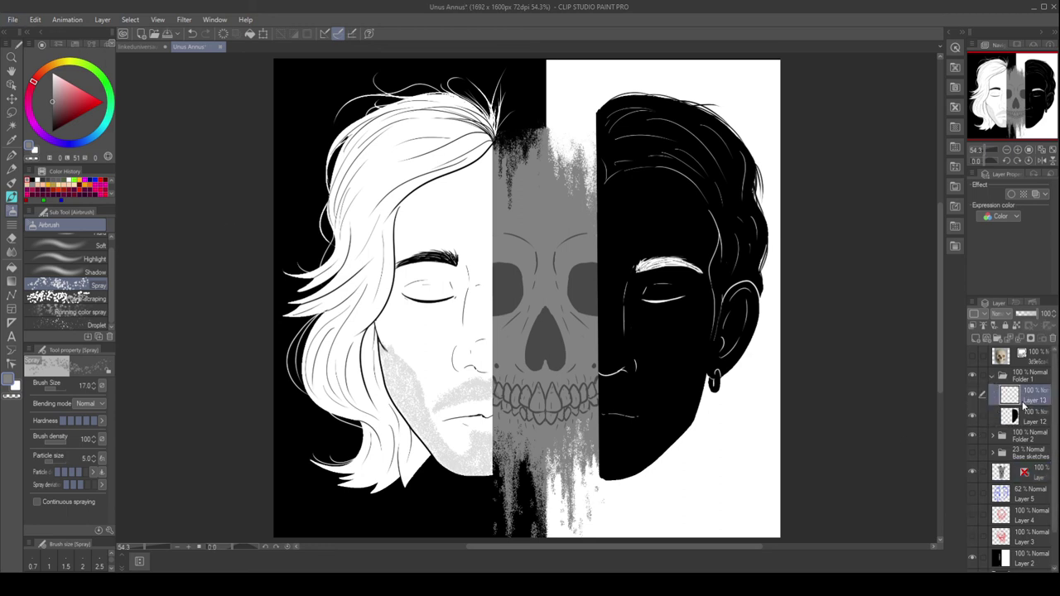
{"action": "left_click", "coordinate": [976, 338]}
{"action": "key", "text": "p"}
{"action": "left_click_drag", "start_coordinate": [714, 383], "coordinate": [715, 424]}
{"action": "left_click_drag", "start_coordinate": [701, 425], "coordinate": [696, 443]}
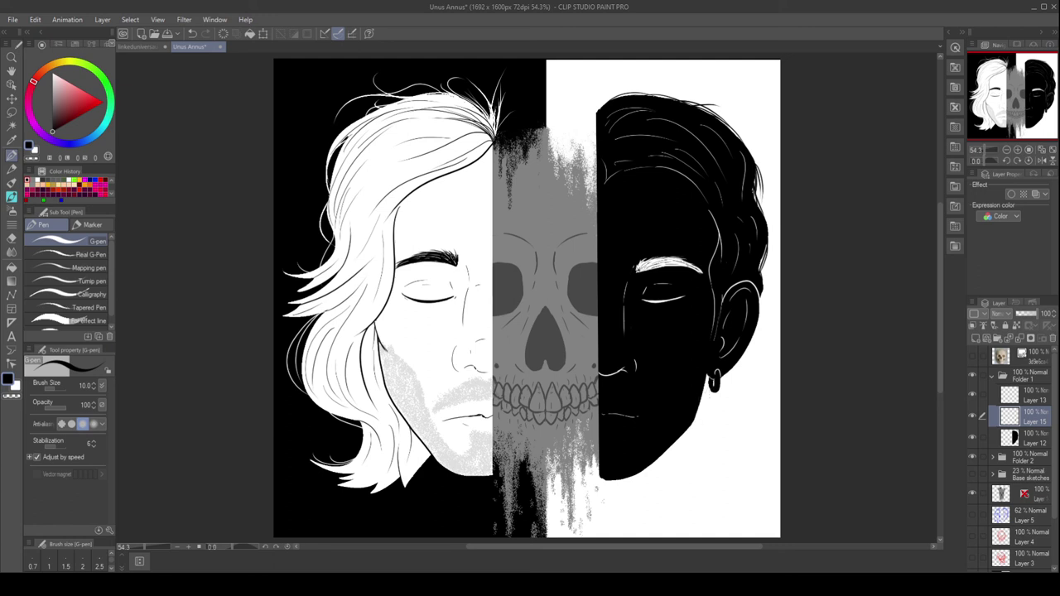
Draw white G-pen line details on the black face's earring, switching between white and black.
{"action": "key", "text": "x"}
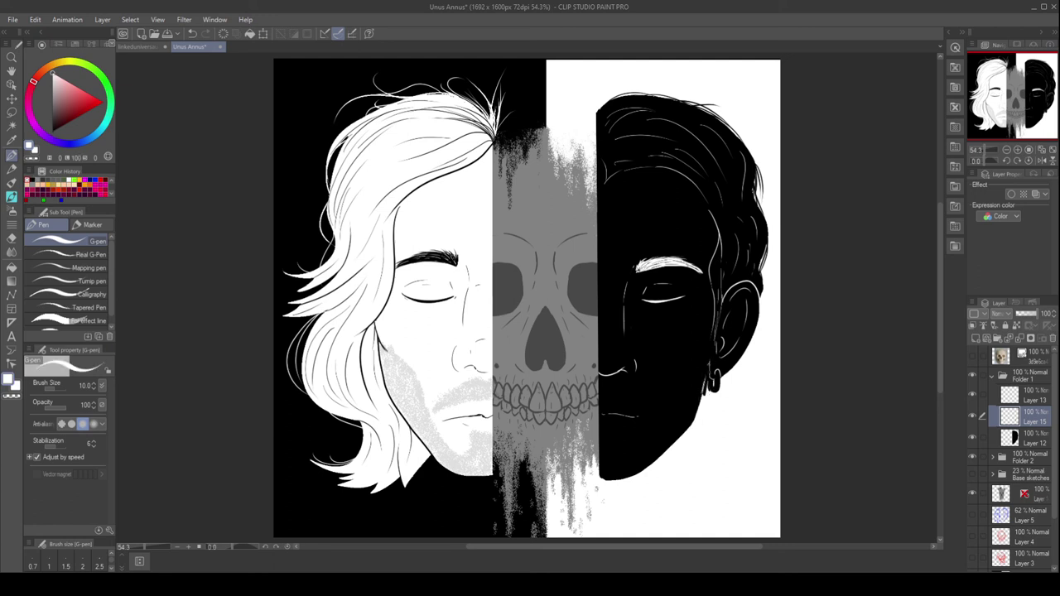
{"action": "mouse_move", "coordinate": [705, 373]}
{"action": "left_mouse_down"}
{"action": "mouse_move", "coordinate": [706, 402]}
{"action": "mouse_move", "coordinate": [717, 394]}
{"action": "left_mouse_up"}
{"action": "key", "text": "x"}
{"action": "key", "text": "x"}
{"action": "key", "text": "x"}
{"action": "key", "text": "x"}
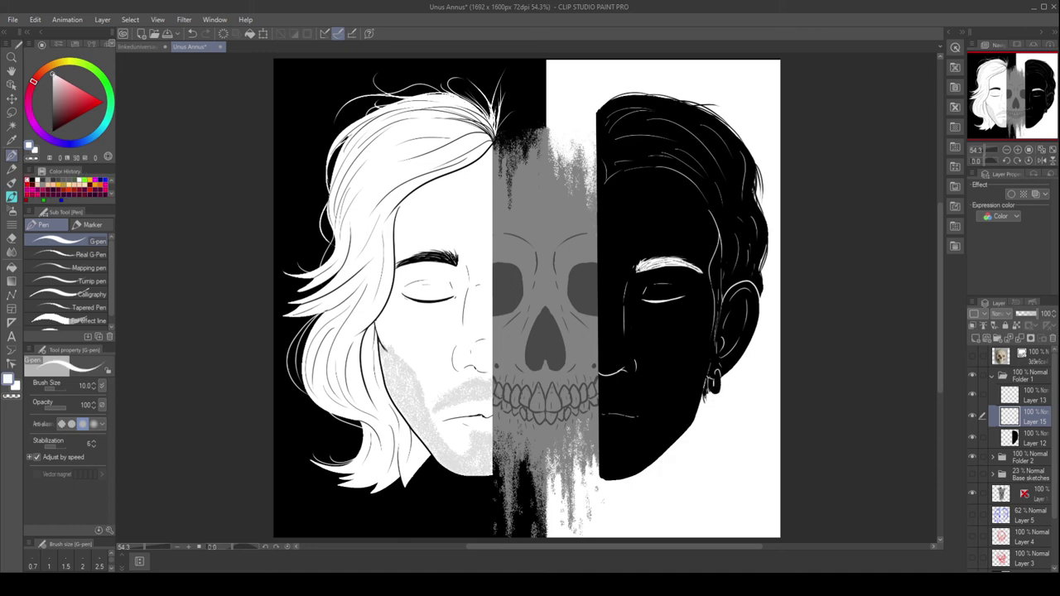